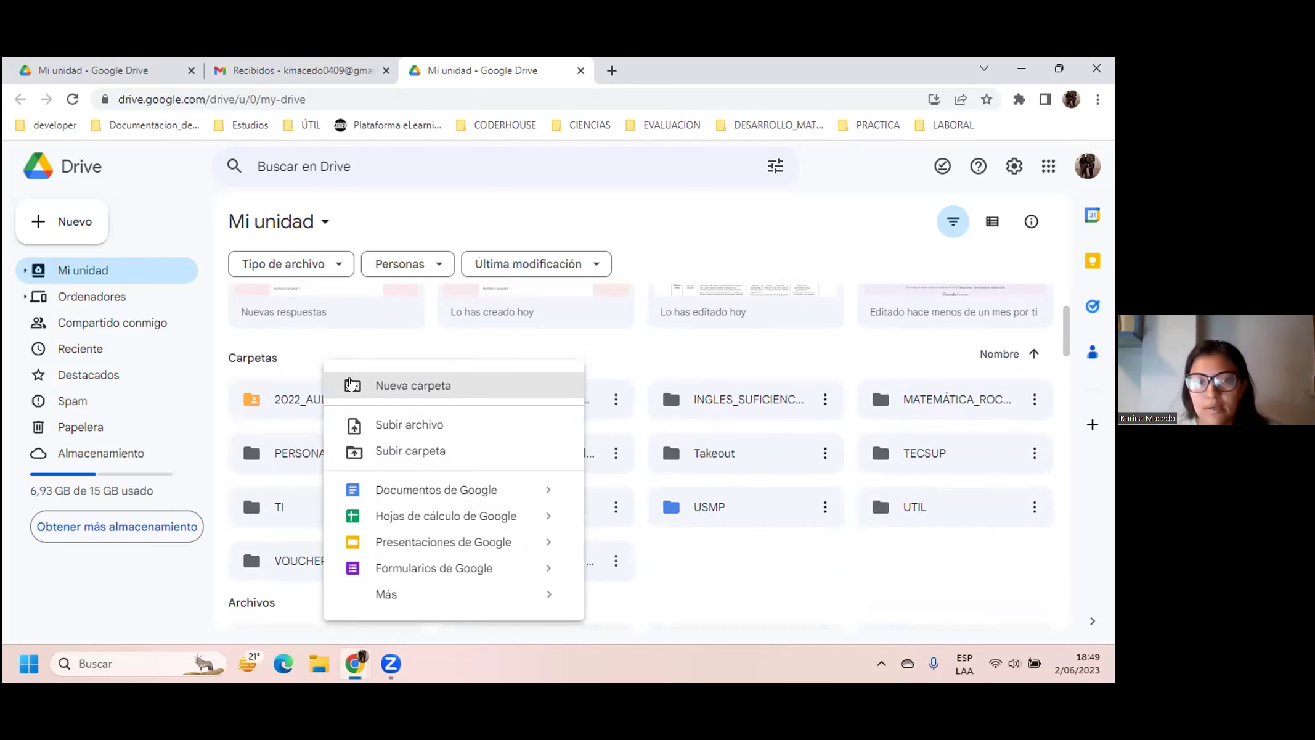
# Step: Dismiss the open create list, reopen Nuevo and pick Subir archivo
pyautogui.click(349, 349)
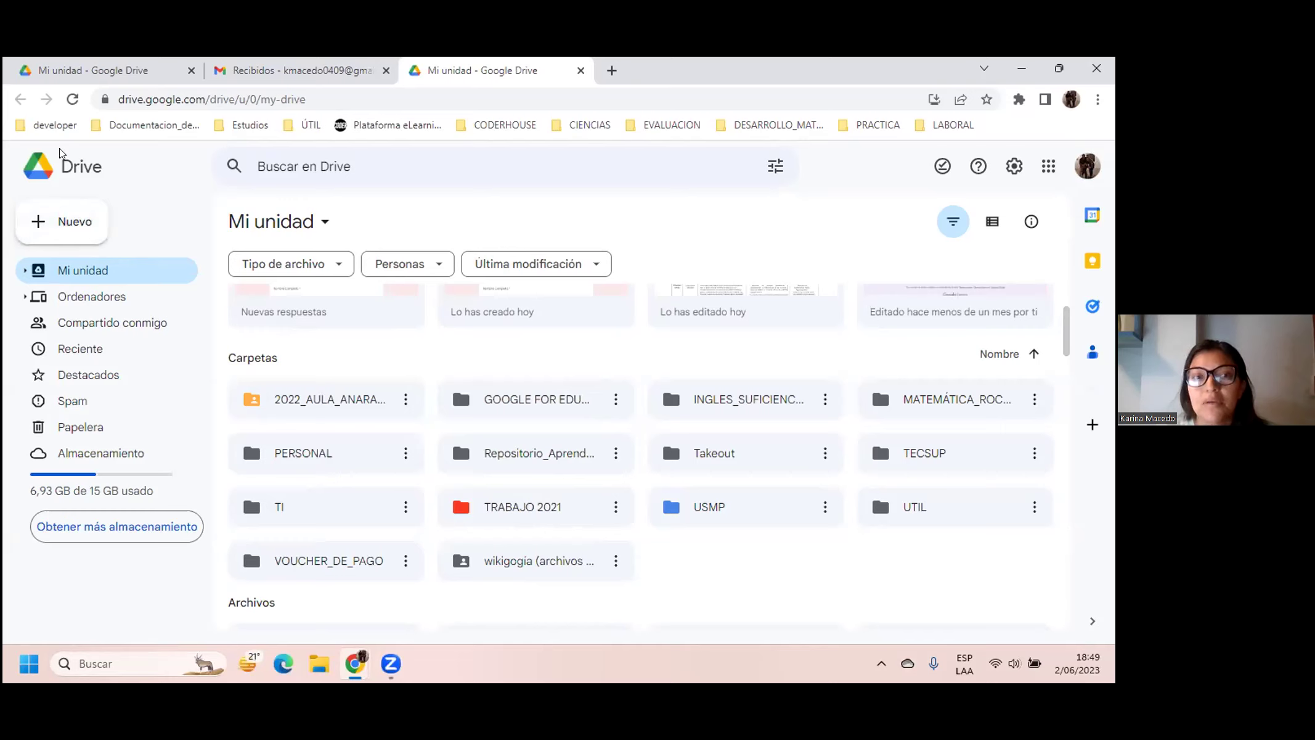
pyautogui.click(64, 221)
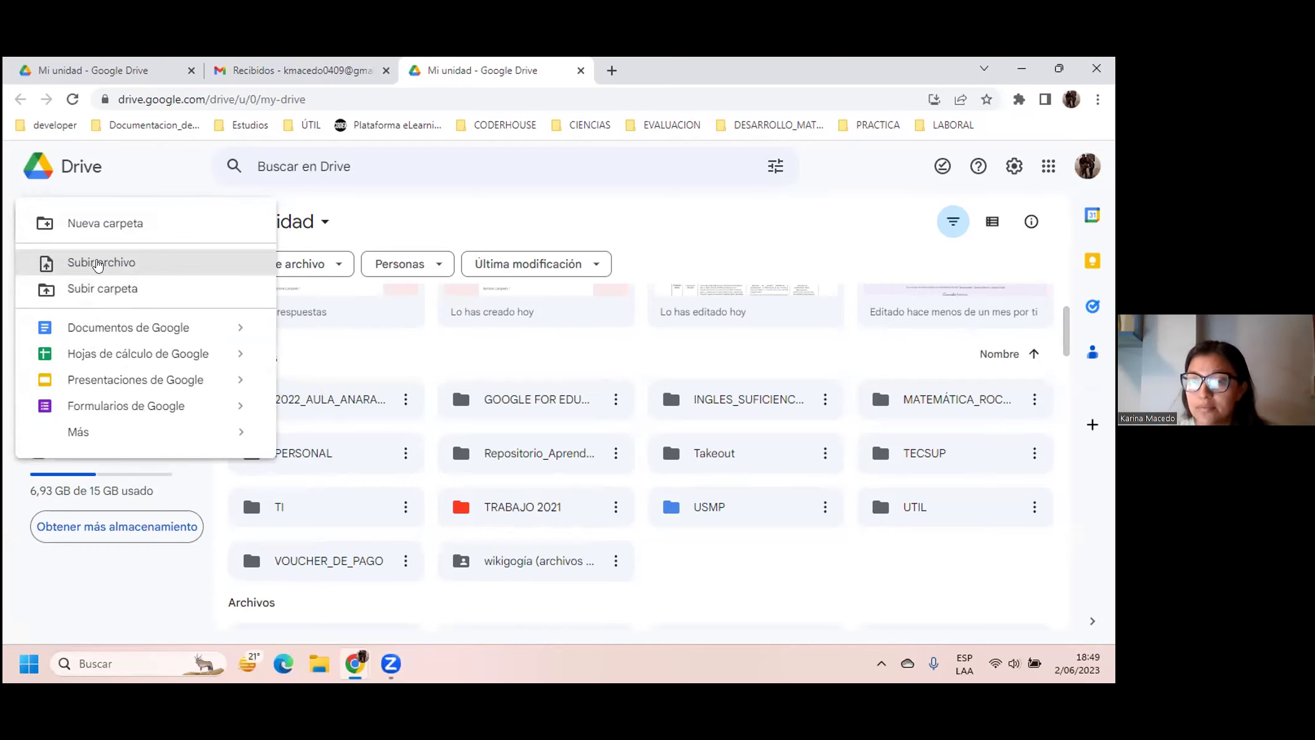
pyautogui.click(98, 264)
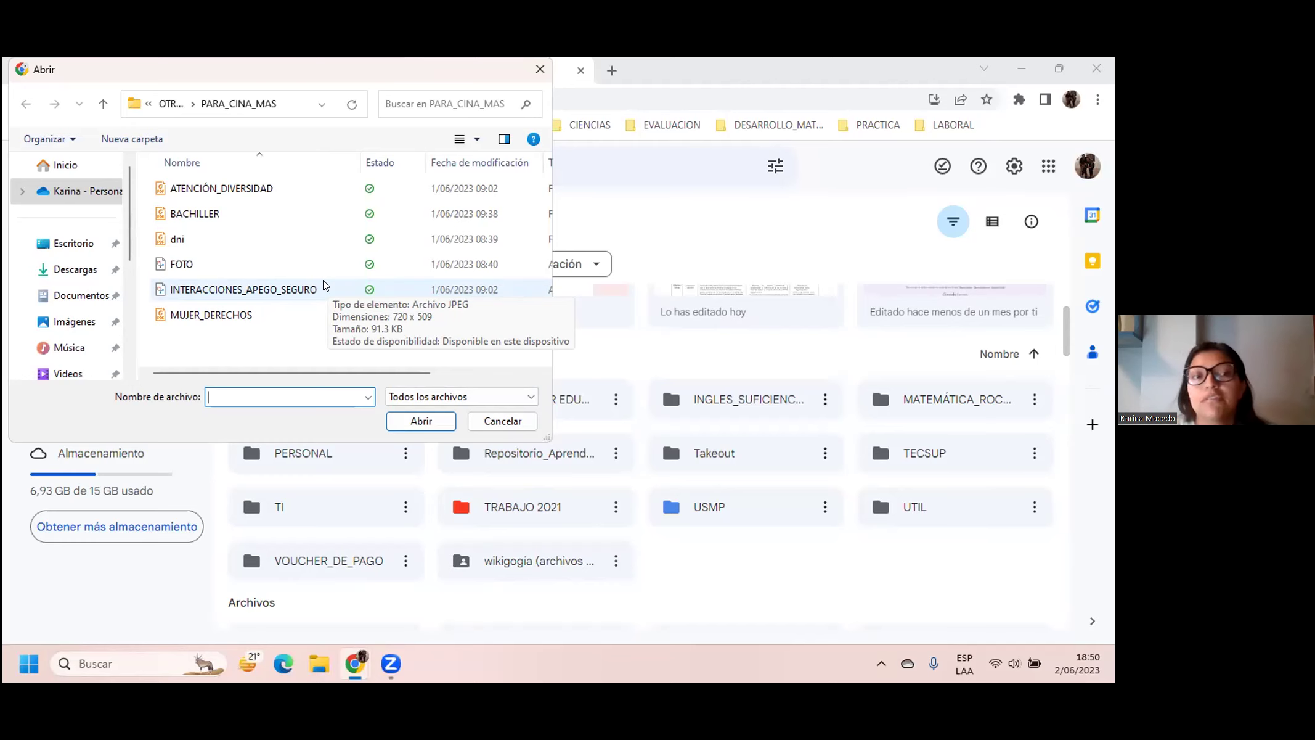
# Step: Browse Escritorio > ROCKEFELLER > CURSOS > PRACTICAS > MULTIMEDIA and upload CONVIVENCIA.mp4
pyautogui.click(163, 109)
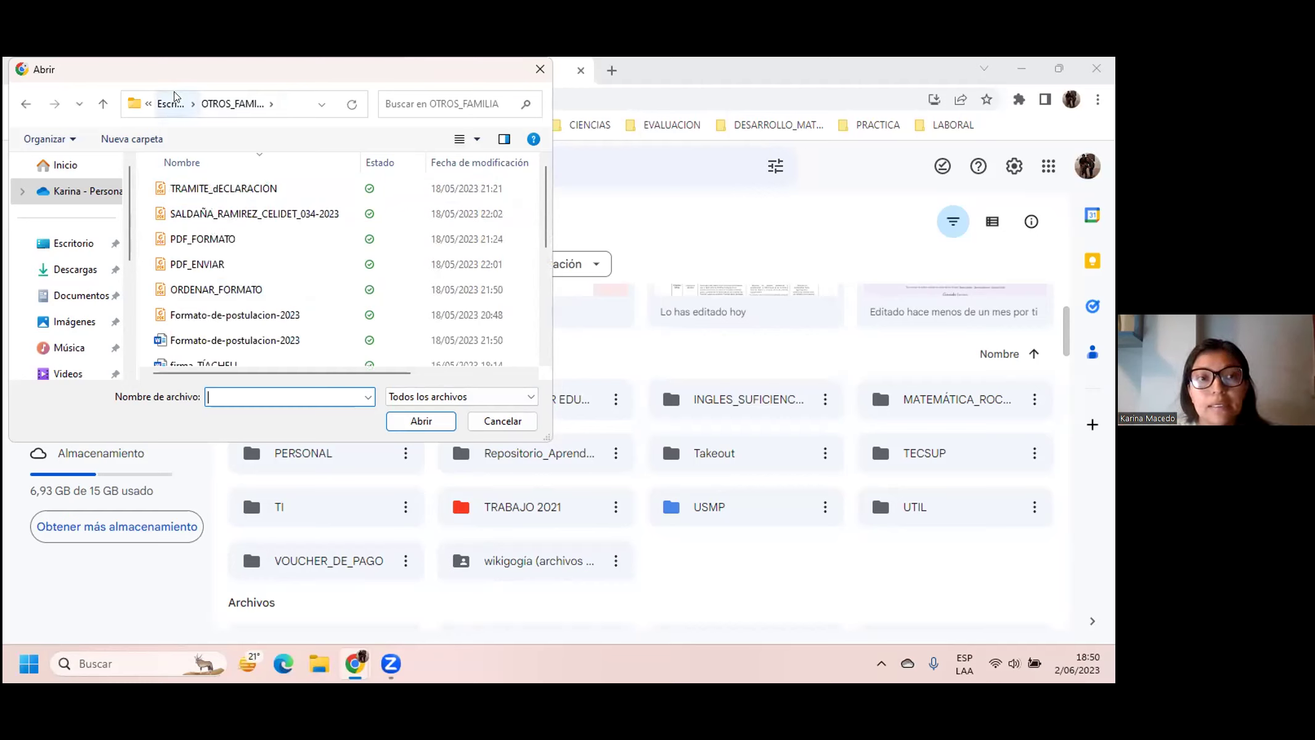
pyautogui.click(175, 101)
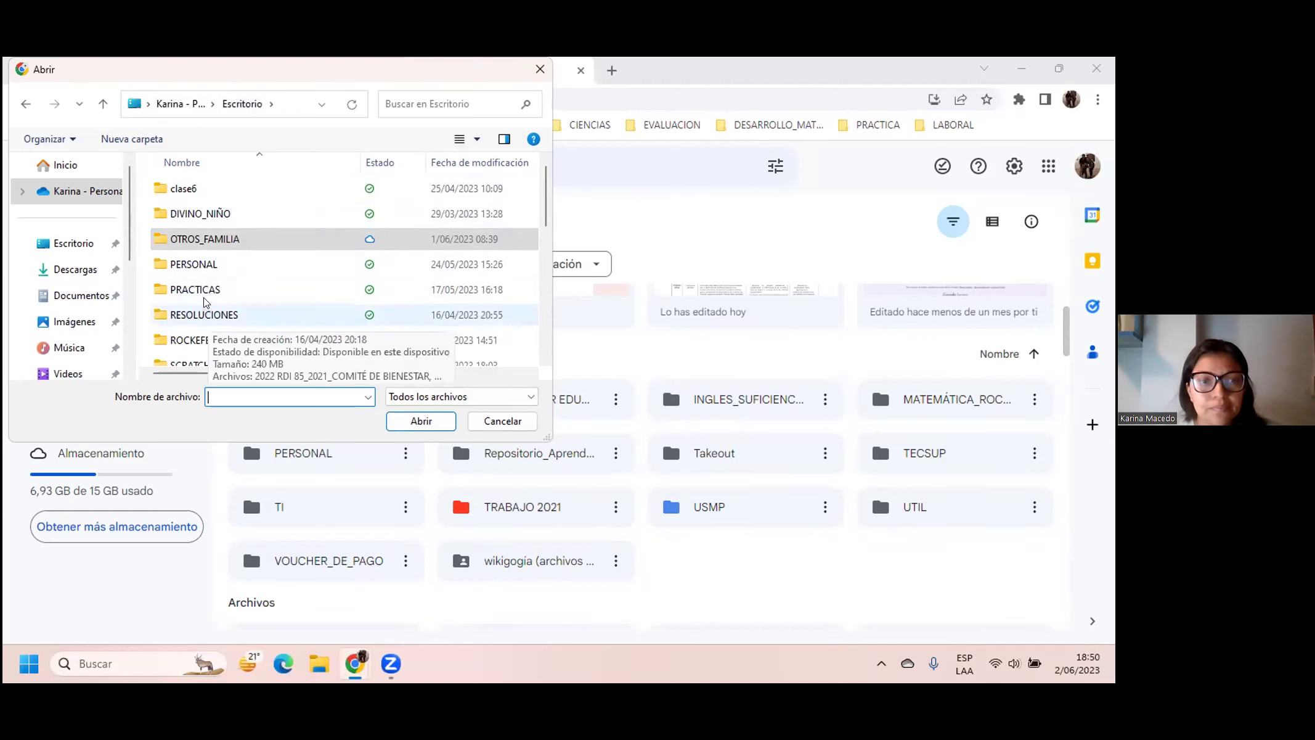
pyautogui.click(217, 340)
pyautogui.doubleClick(217, 341)
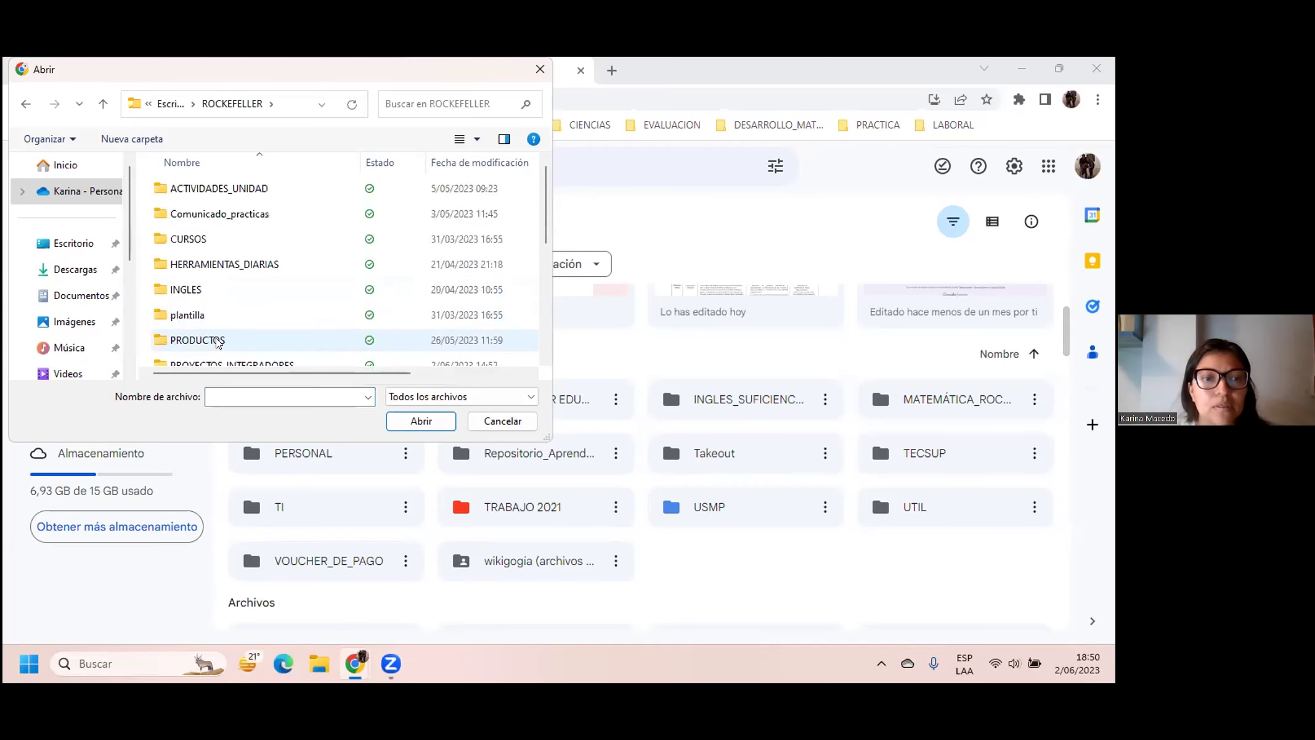
pyautogui.doubleClick(205, 239)
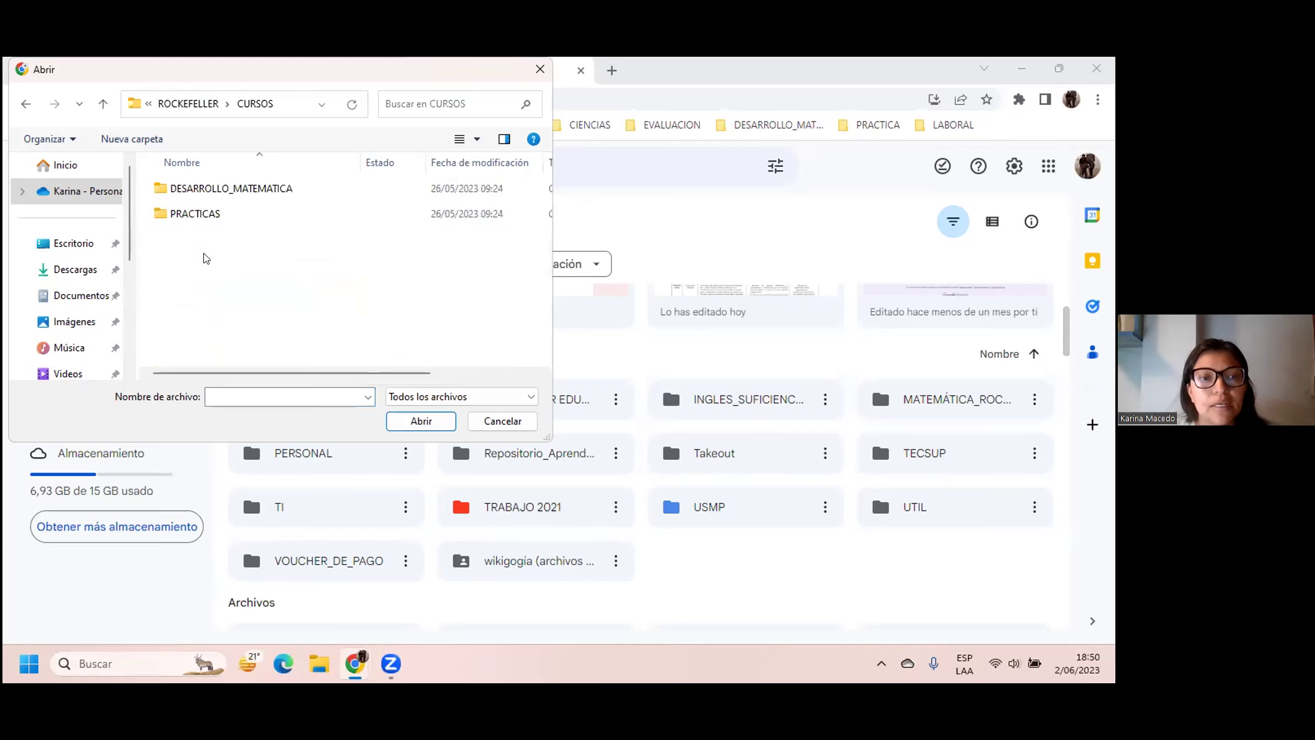
pyautogui.press('Down')
pyautogui.press('Down')
pyautogui.press('Return')
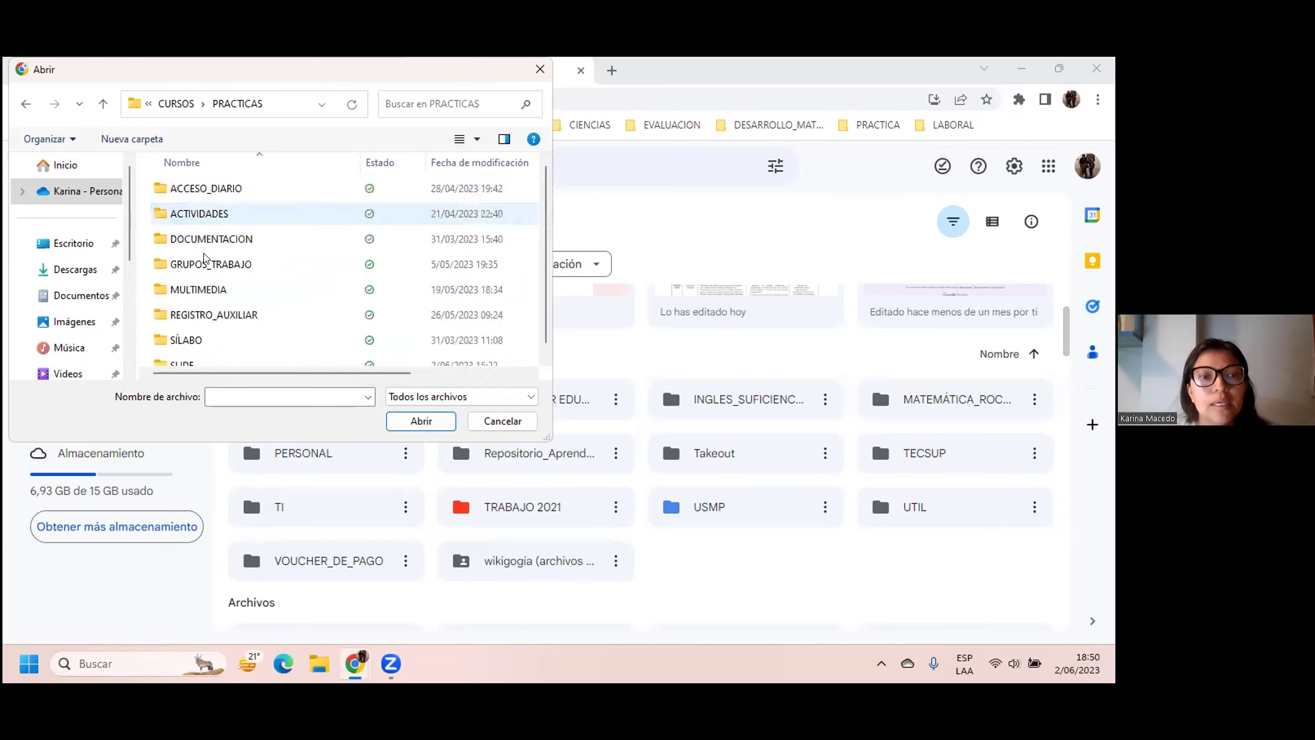
pyautogui.scroll(-1, 205, 258)
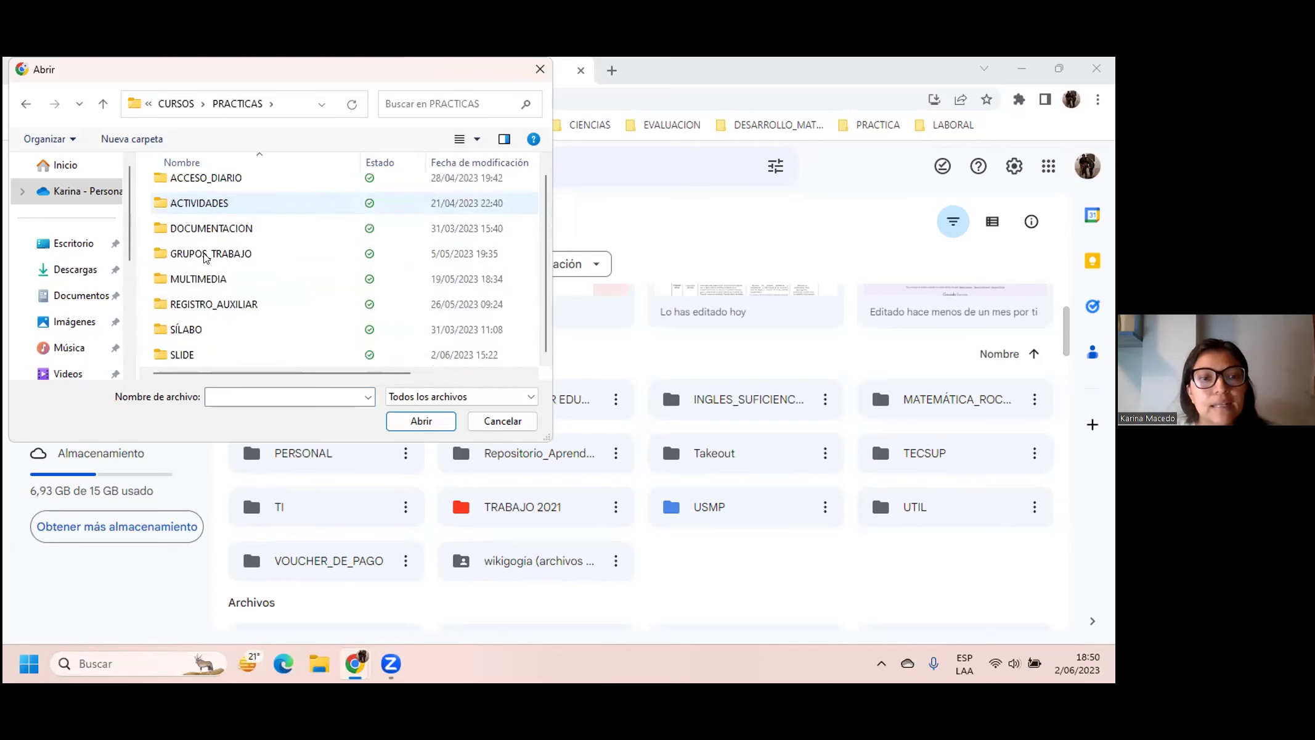
pyautogui.click(217, 281)
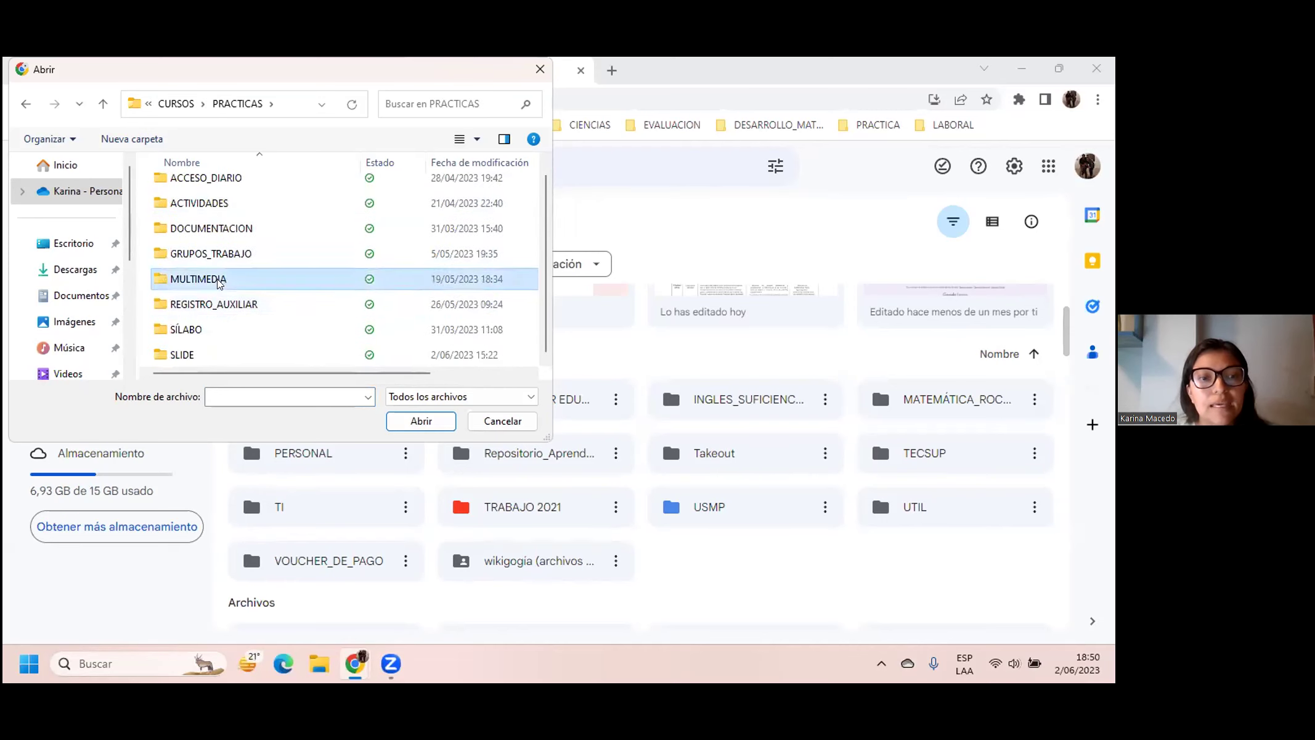
pyautogui.doubleClick(217, 281)
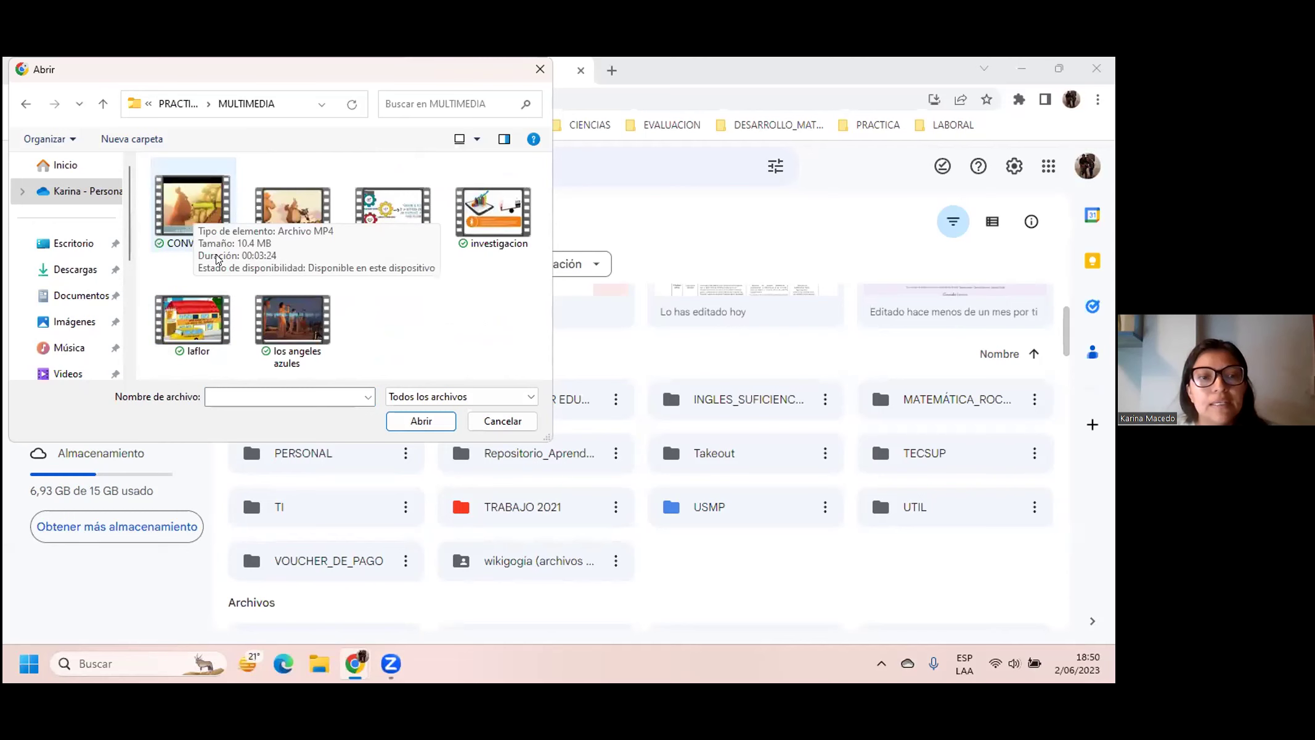
pyautogui.doubleClick(217, 259)
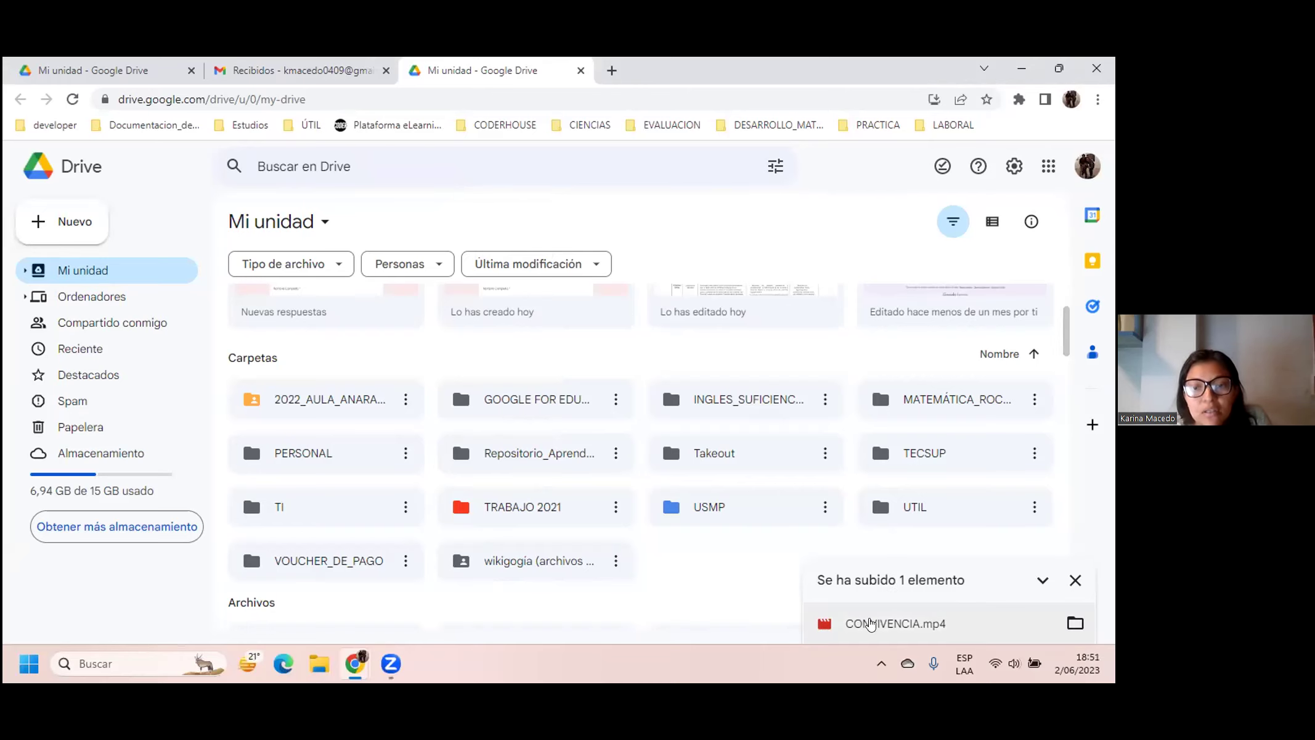
# Step: Preview the uploaded CONVIVENCIA.mp4, close the preview, and reload My Drive
pyautogui.click(870, 624)
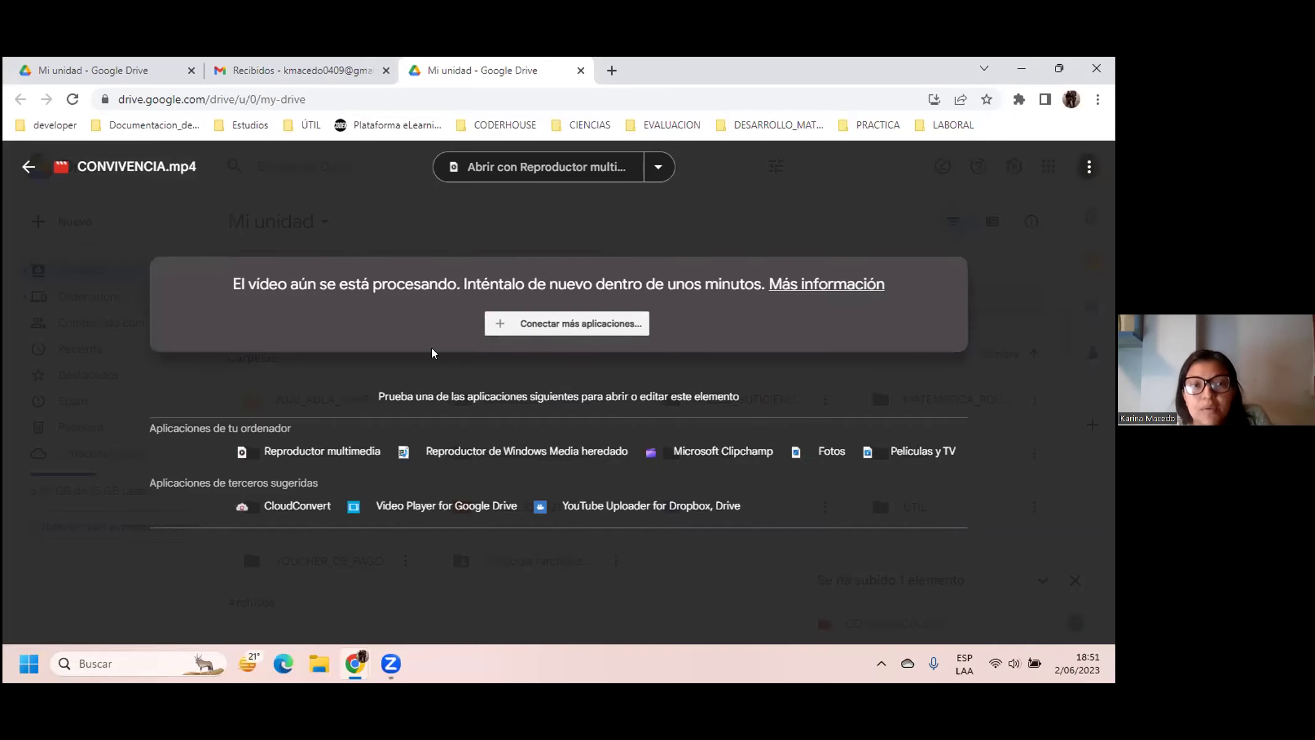
pyautogui.click(29, 166)
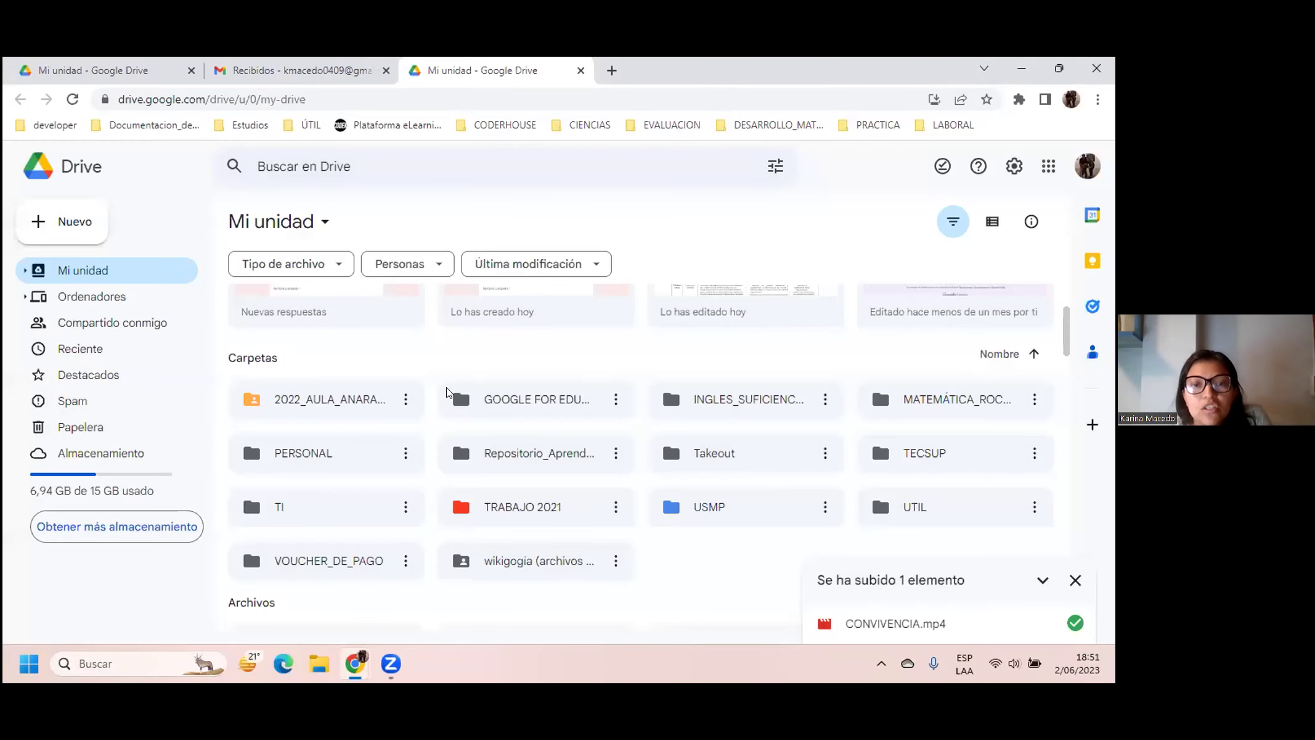
pyautogui.scroll(3, 487, 284)
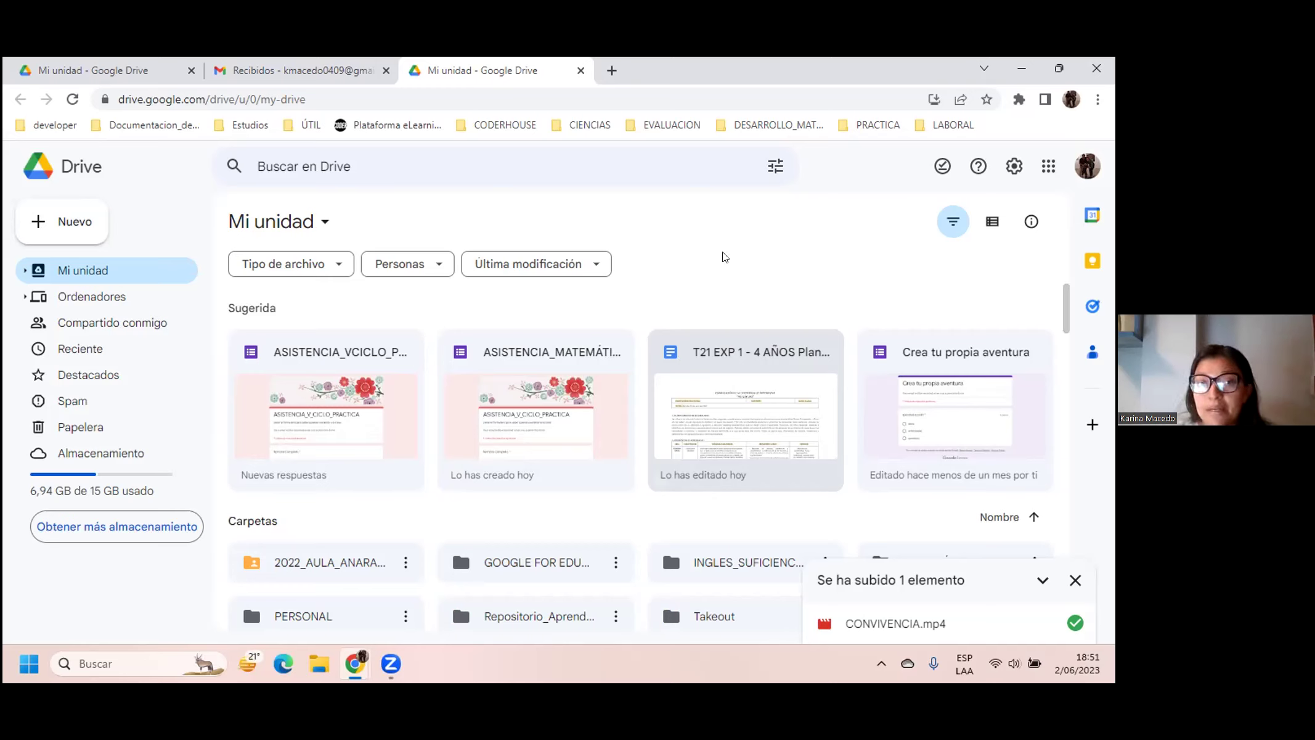
pyautogui.click(73, 99)
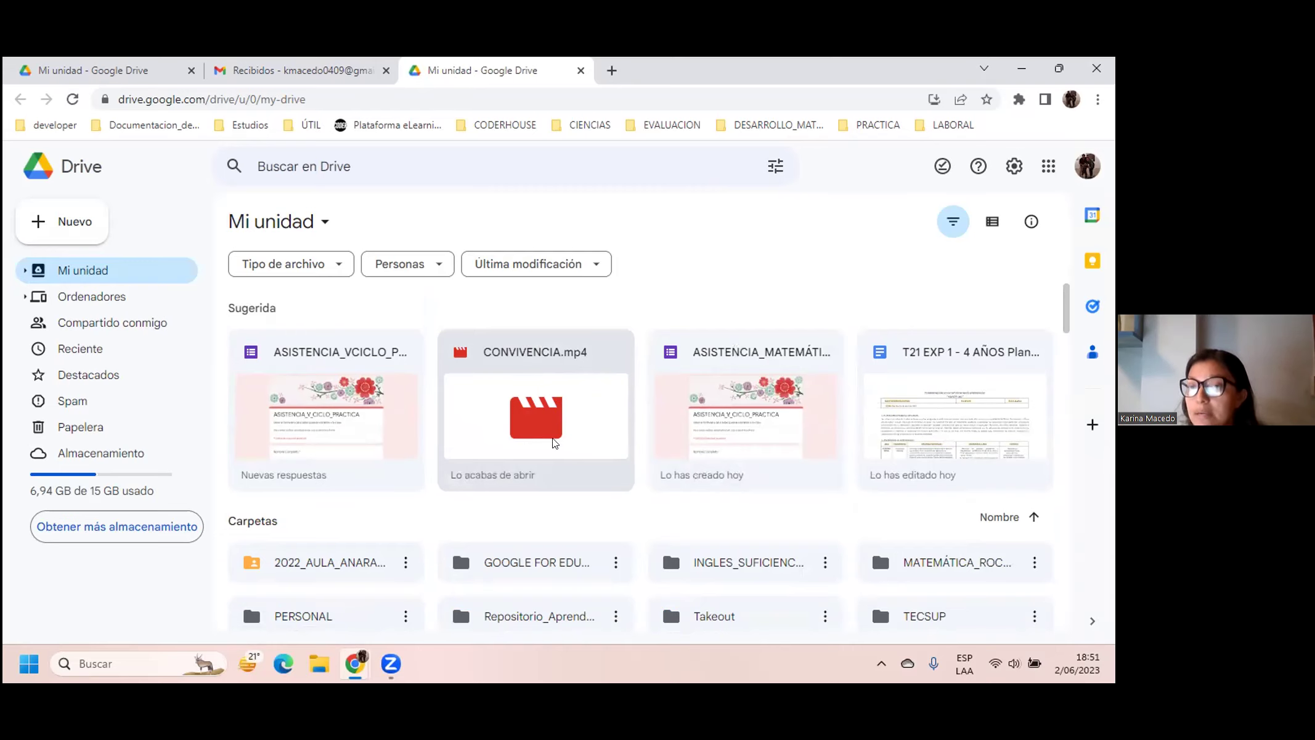
# Step: Check CONVIVENCIA.mp4's still-processing preview, close it, and reload Drive to refresh it
pyautogui.doubleClick(552, 428)
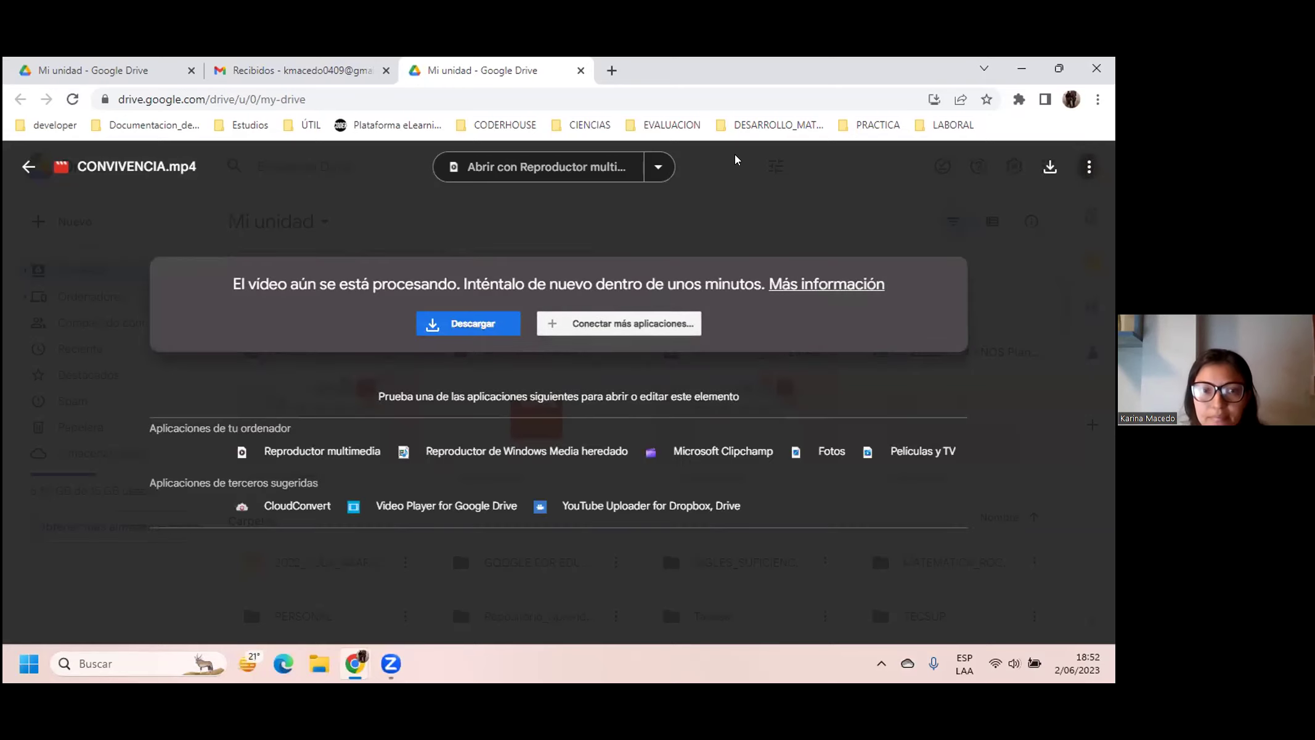
pyautogui.press('Escape')
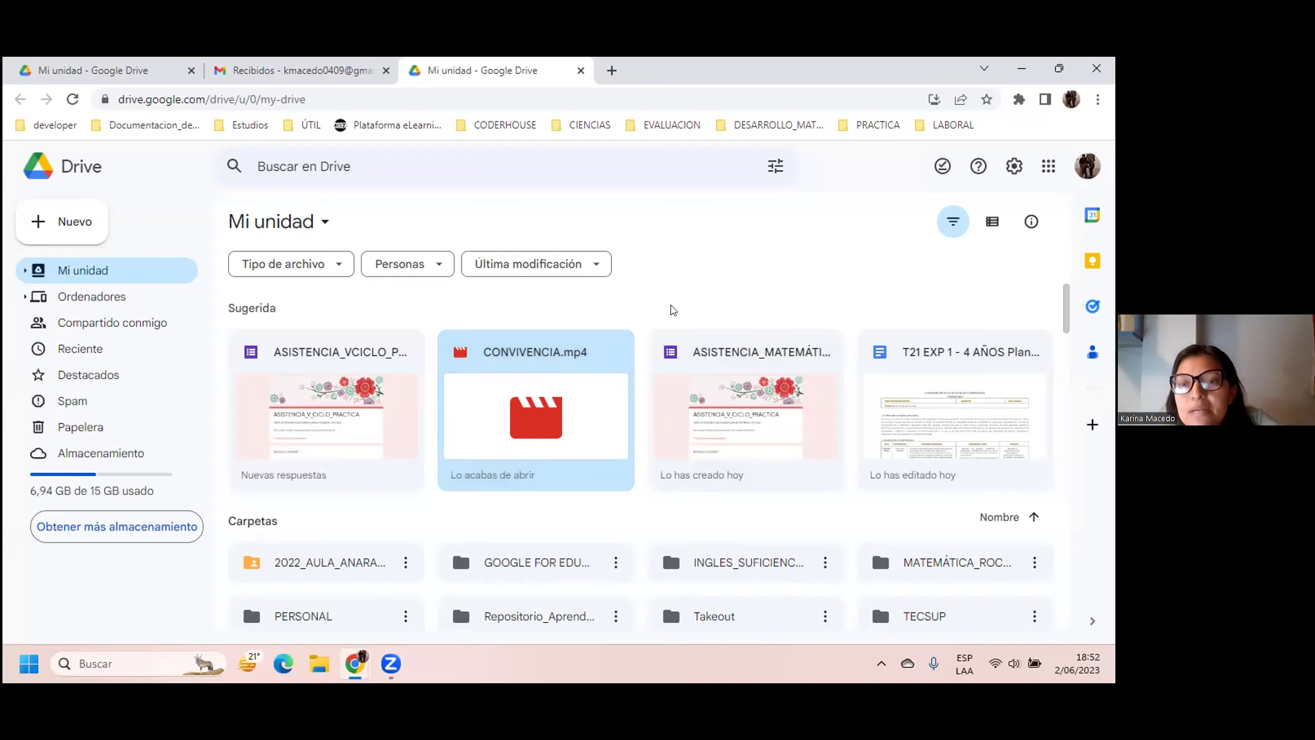
pyautogui.click(73, 100)
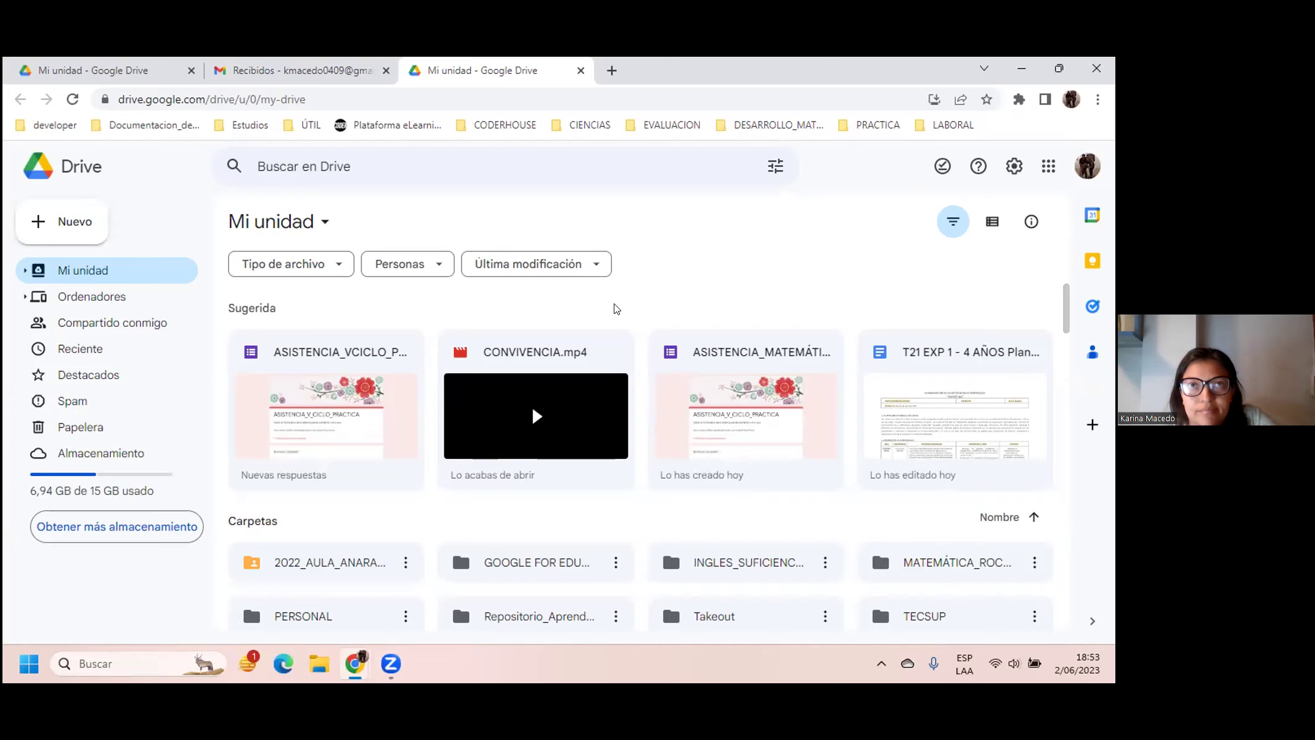
# Step: Play CONVIVENCIA.mp4, pause it at 0:36, and show its Más acciones menu
pyautogui.click(579, 403)
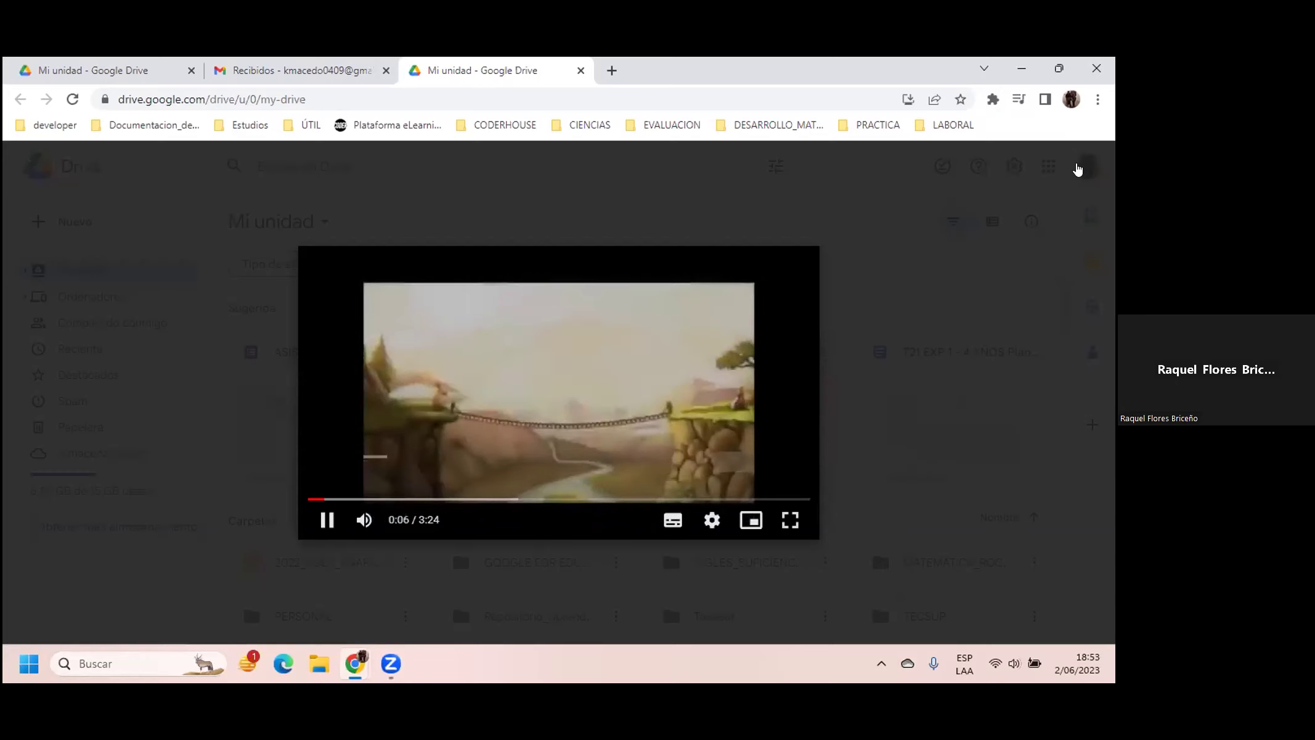
pyautogui.click(1090, 165)
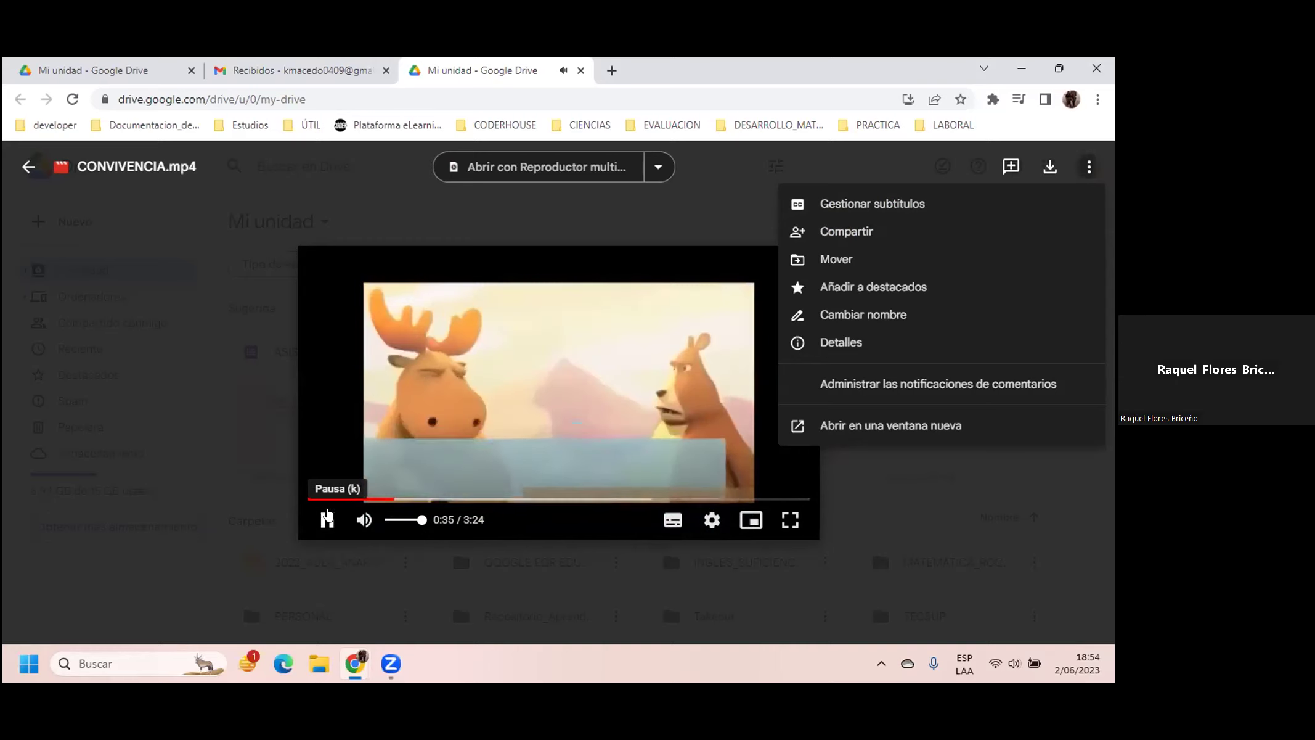
pyautogui.click(327, 518)
pyautogui.click(326, 518)
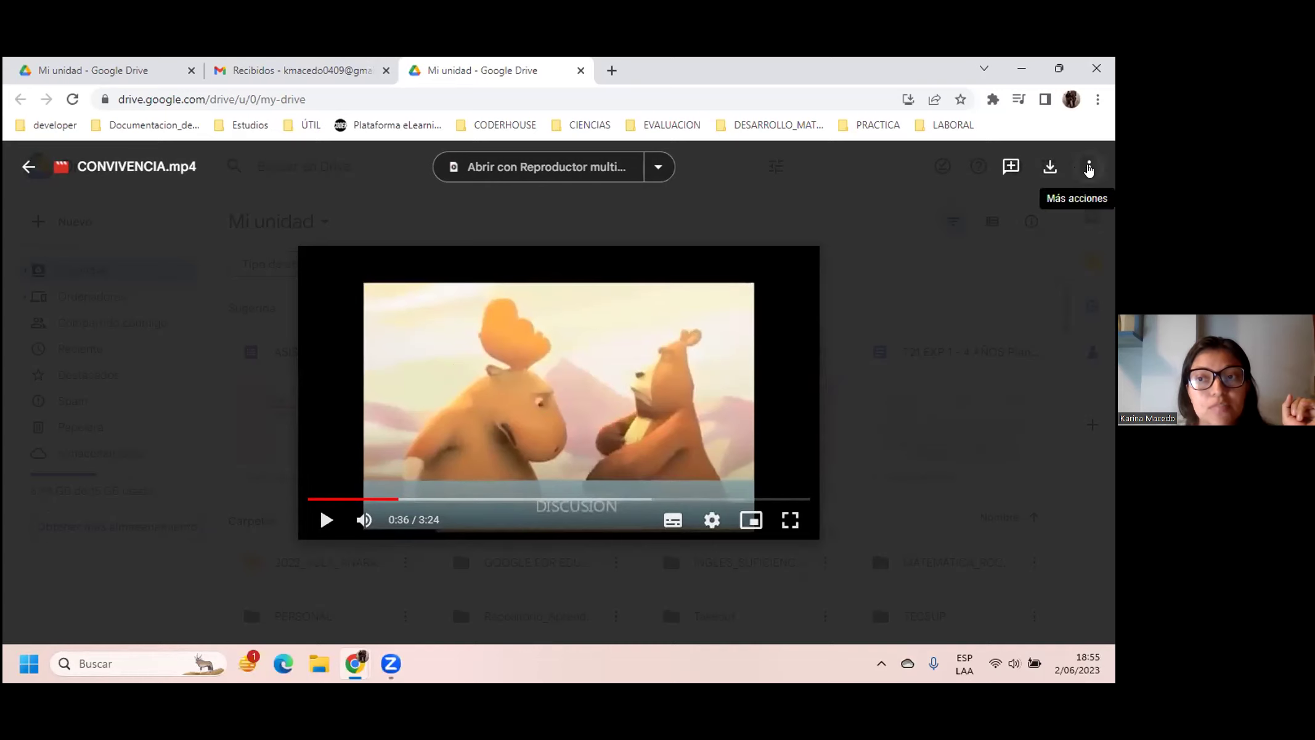
pyautogui.click(1089, 167)
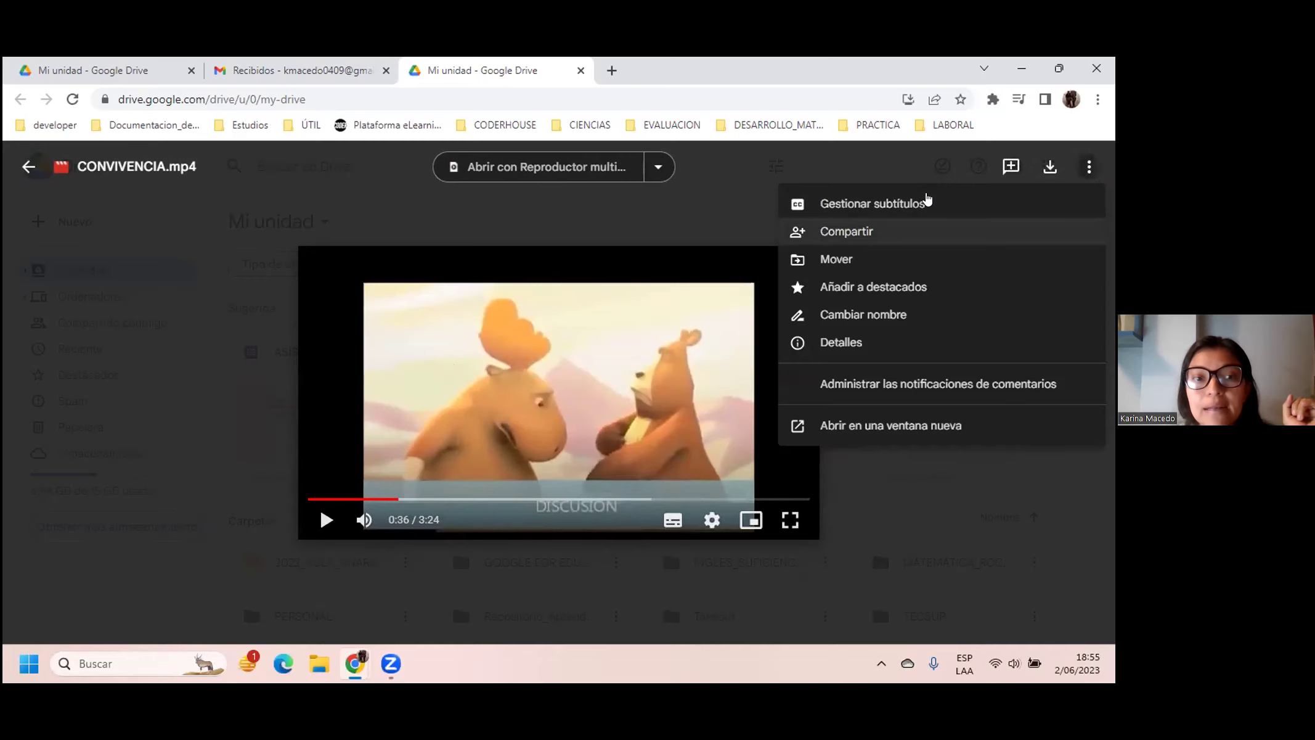
# Step: Choose Compartir from the CONVIVENCIA.mp4 action menu
pyautogui.click(926, 202)
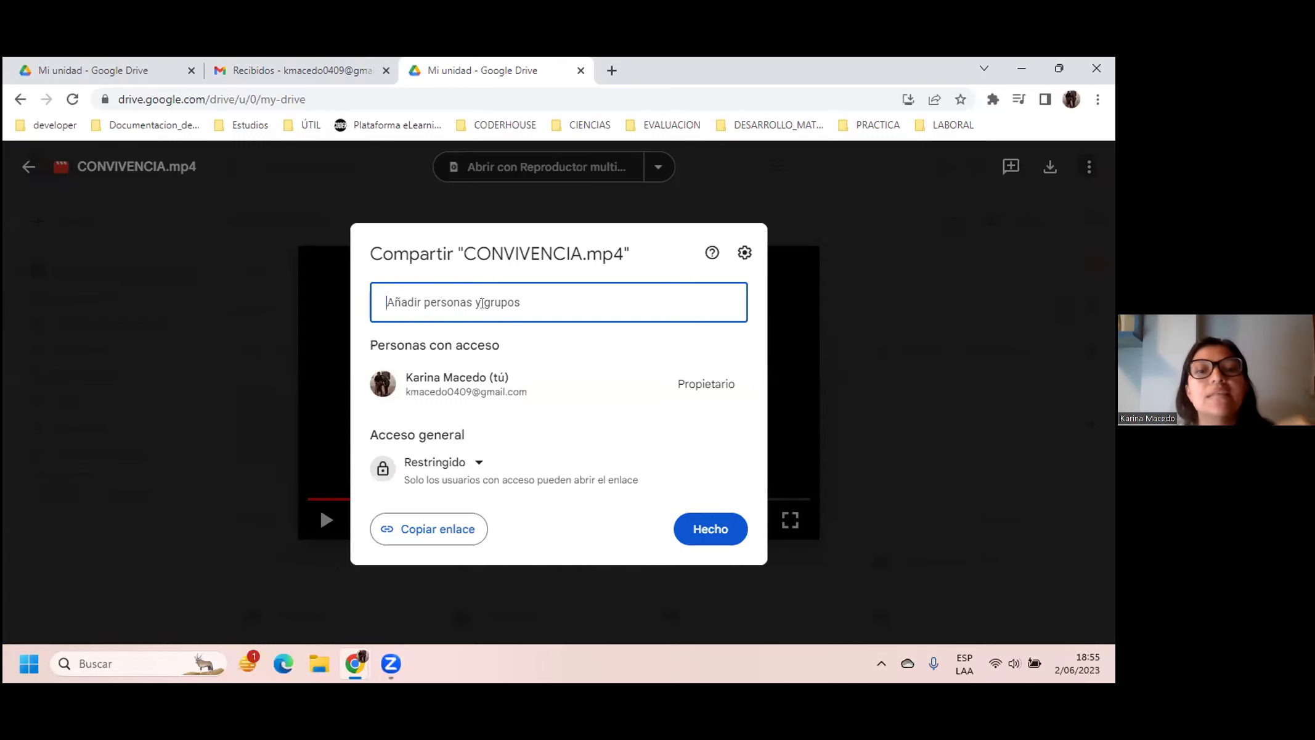
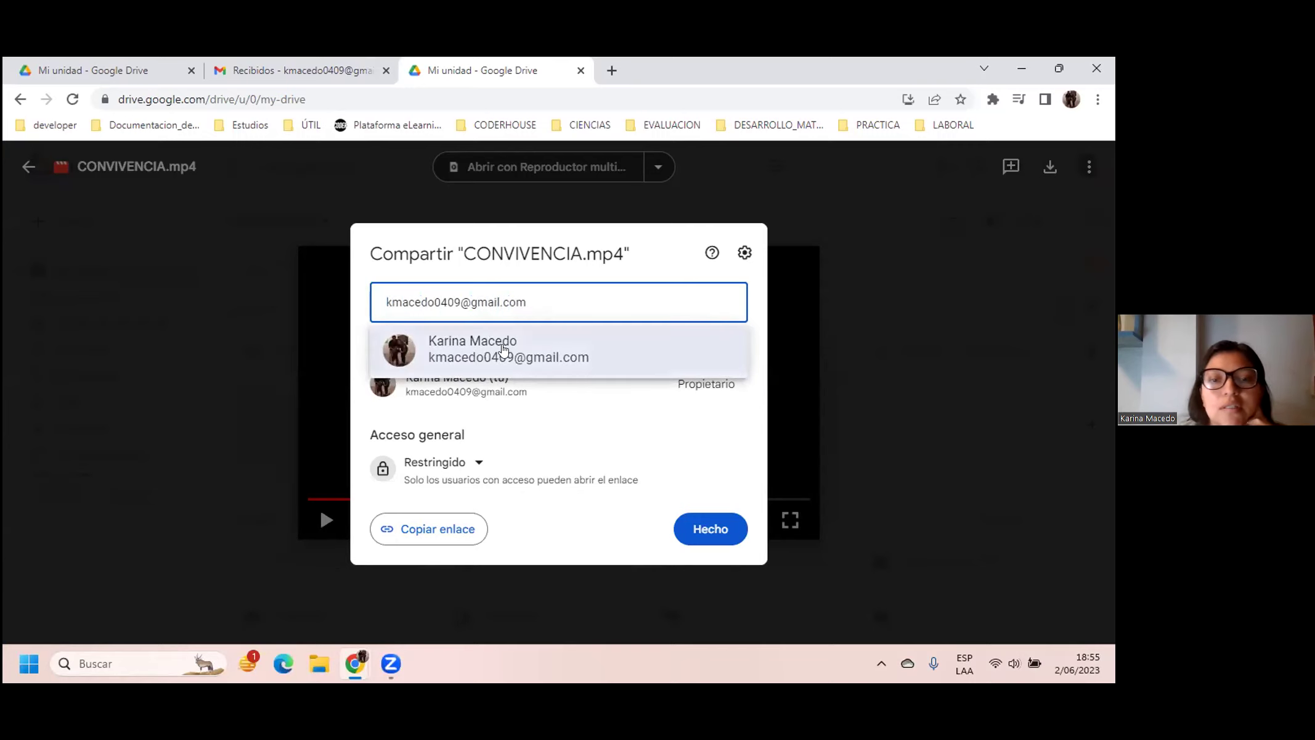
# Step: Enter the owner's Gmail address in 'Añadir personas y grupos' and pick the suggested contact
pyautogui.click(498, 329)
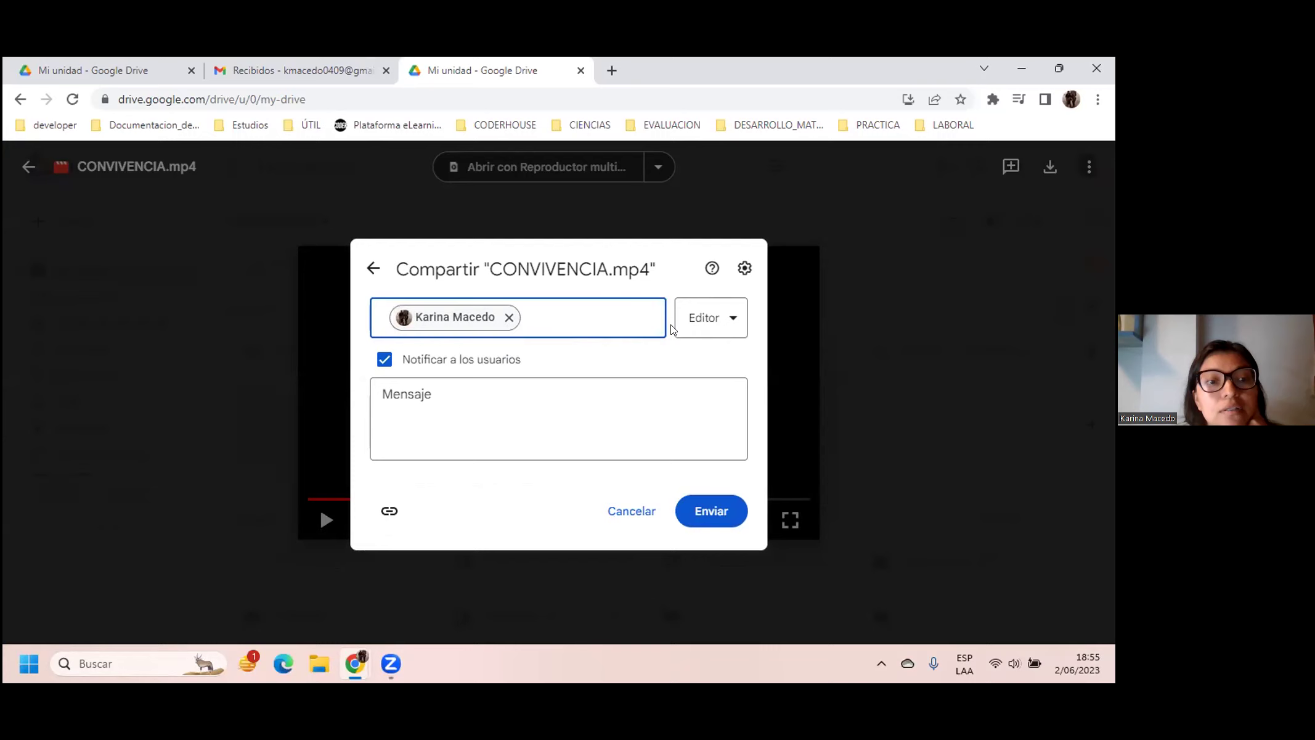
# Step: Switch the invitee's role from Editor to Lector, then cancel the invitation
pyautogui.click(730, 324)
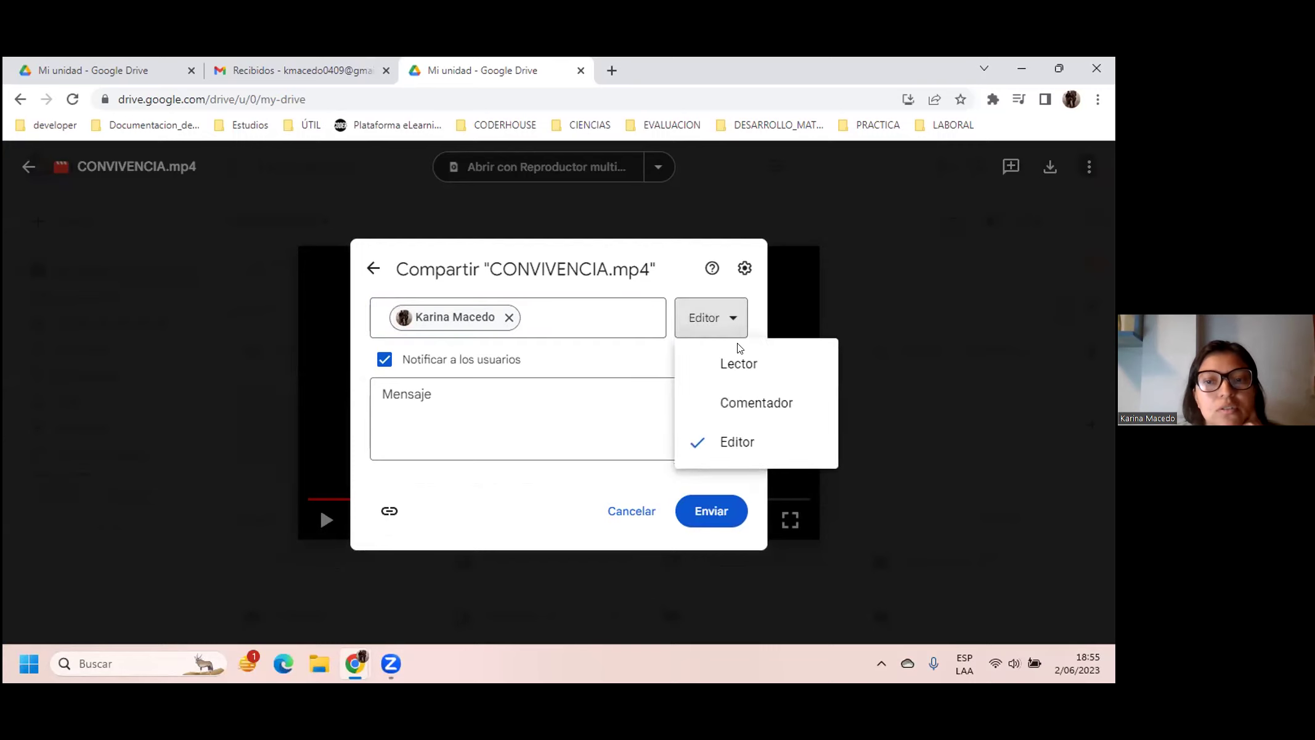
pyautogui.click(746, 364)
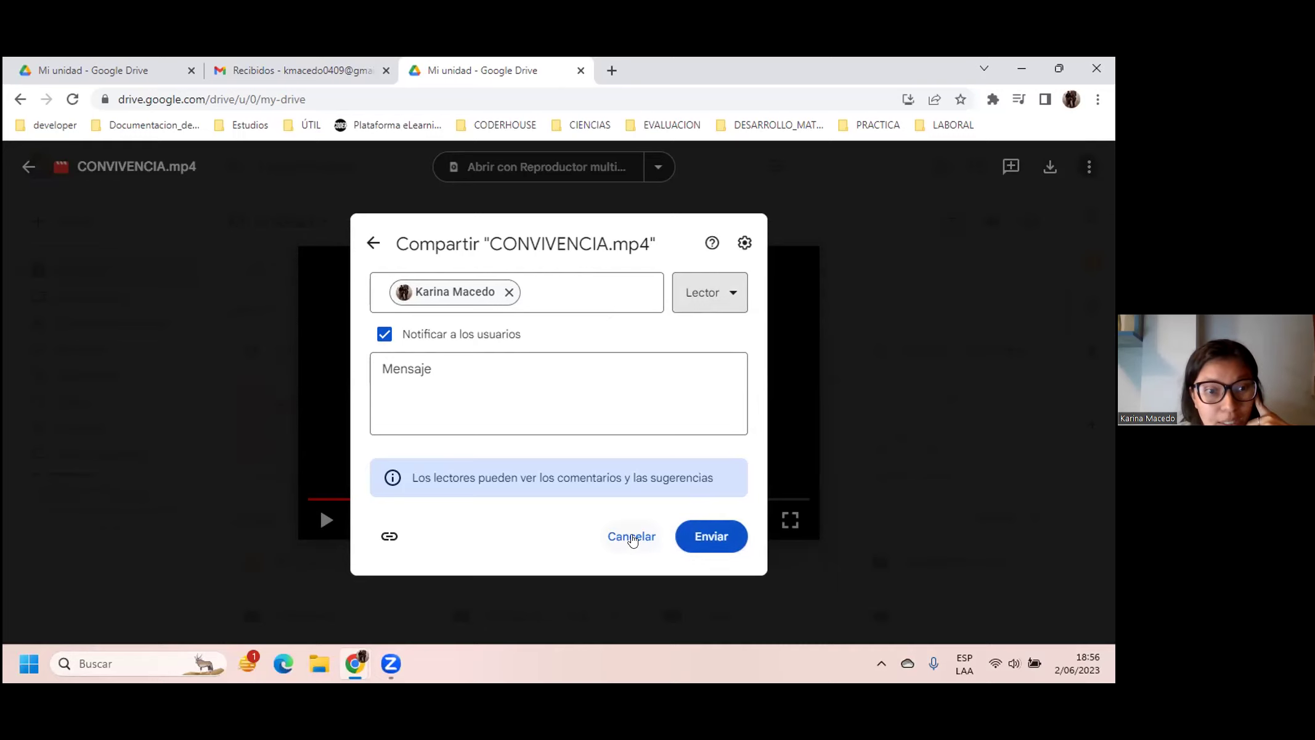
pyautogui.click(631, 537)
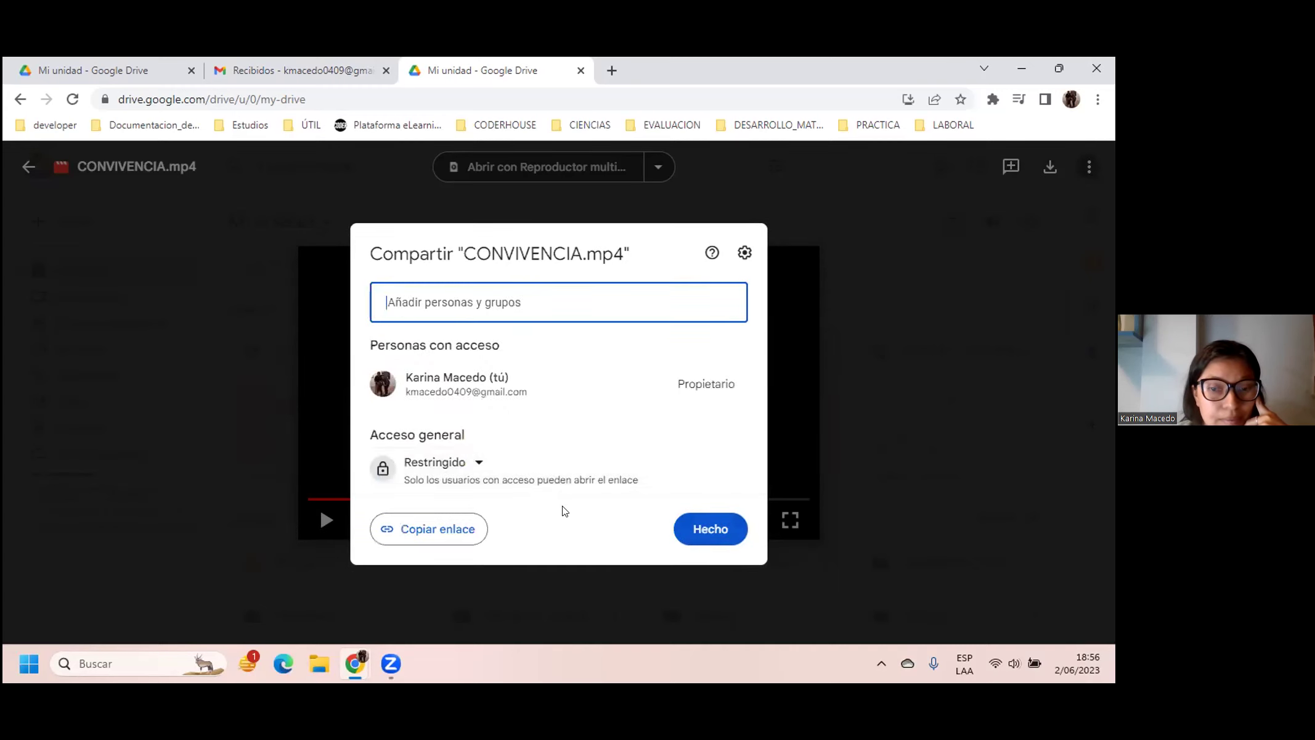
# Step: Dismiss the share dialog and close the CONVIVENCIA.mp4 preview
pyautogui.click(867, 380)
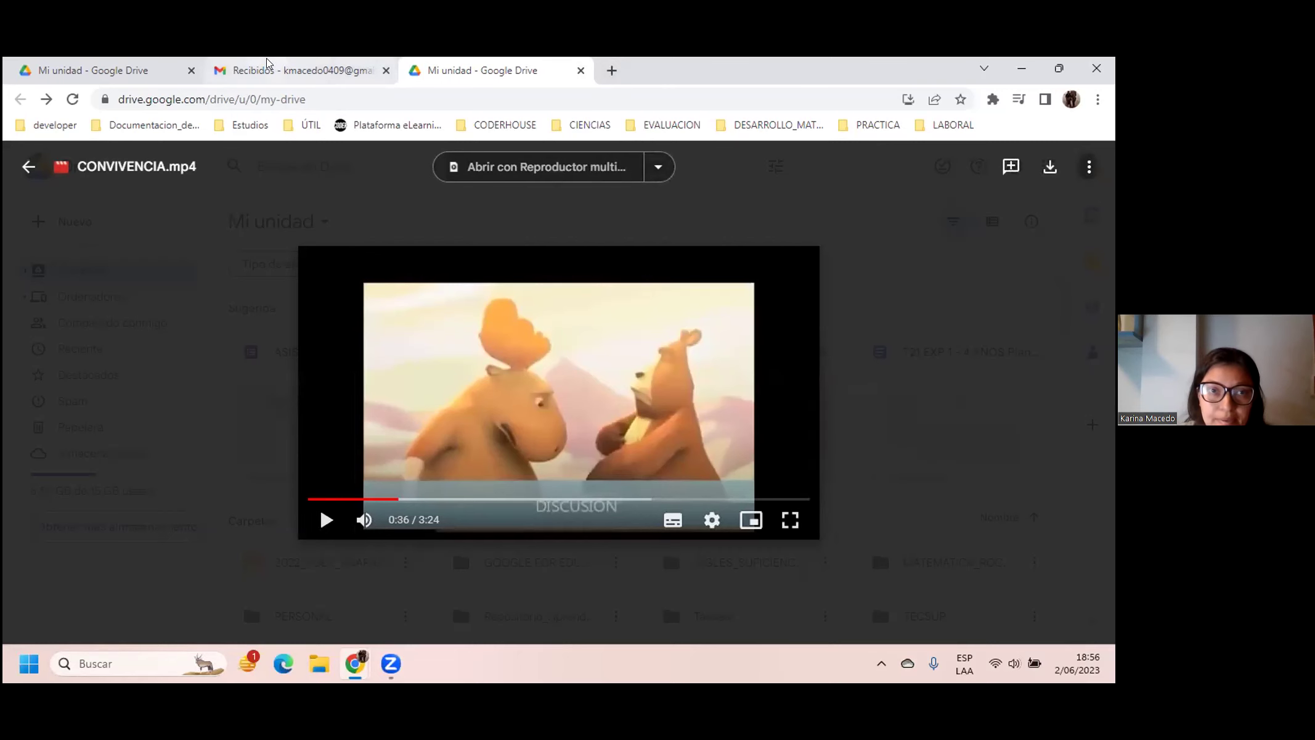
pyautogui.click(27, 166)
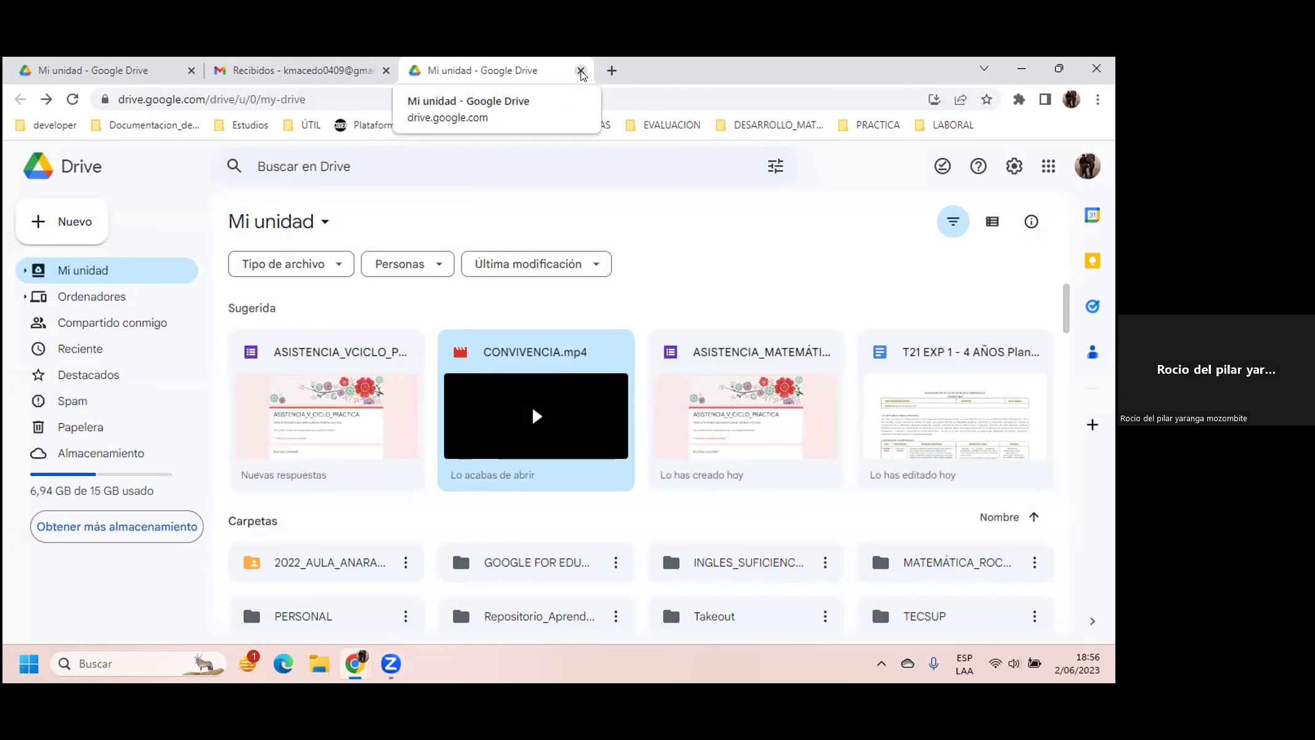
# Step: Close the Gmail and two Drive tabs, maximize the new Chrome window, and go to Gmail
pyautogui.click(386, 70)
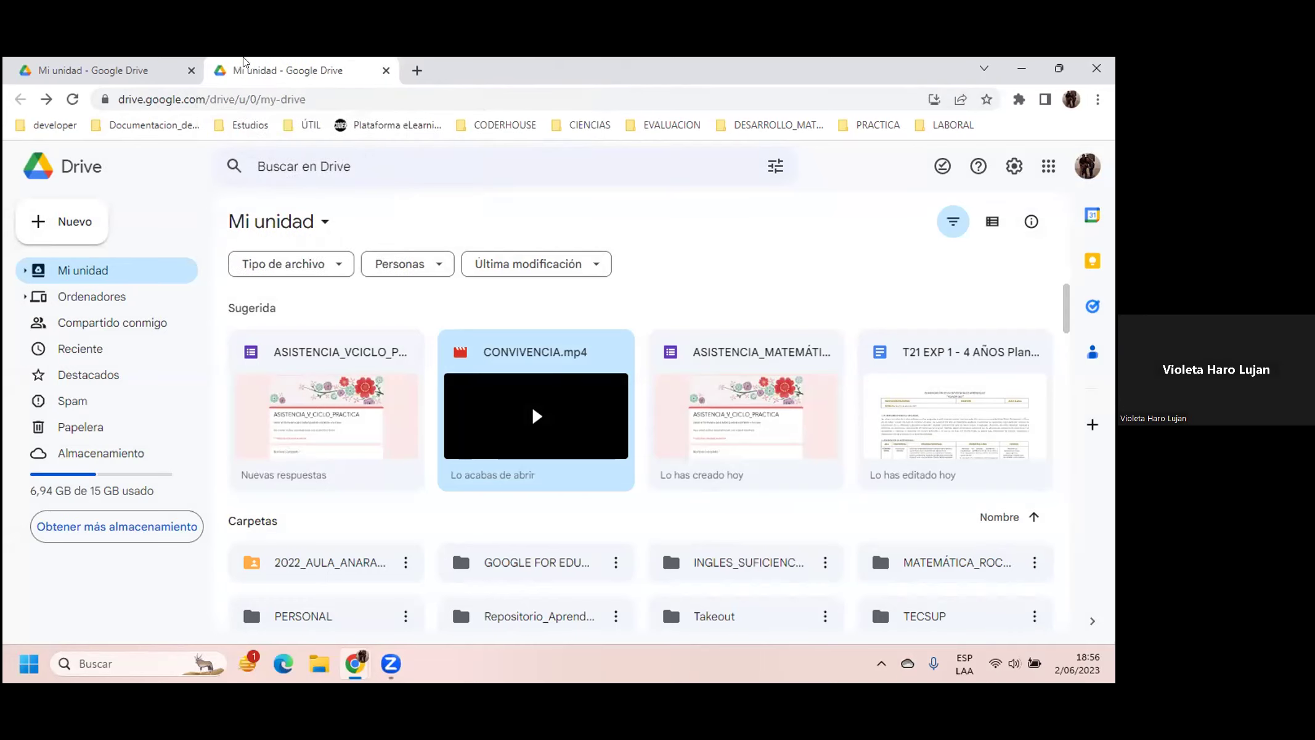
pyautogui.click(190, 69)
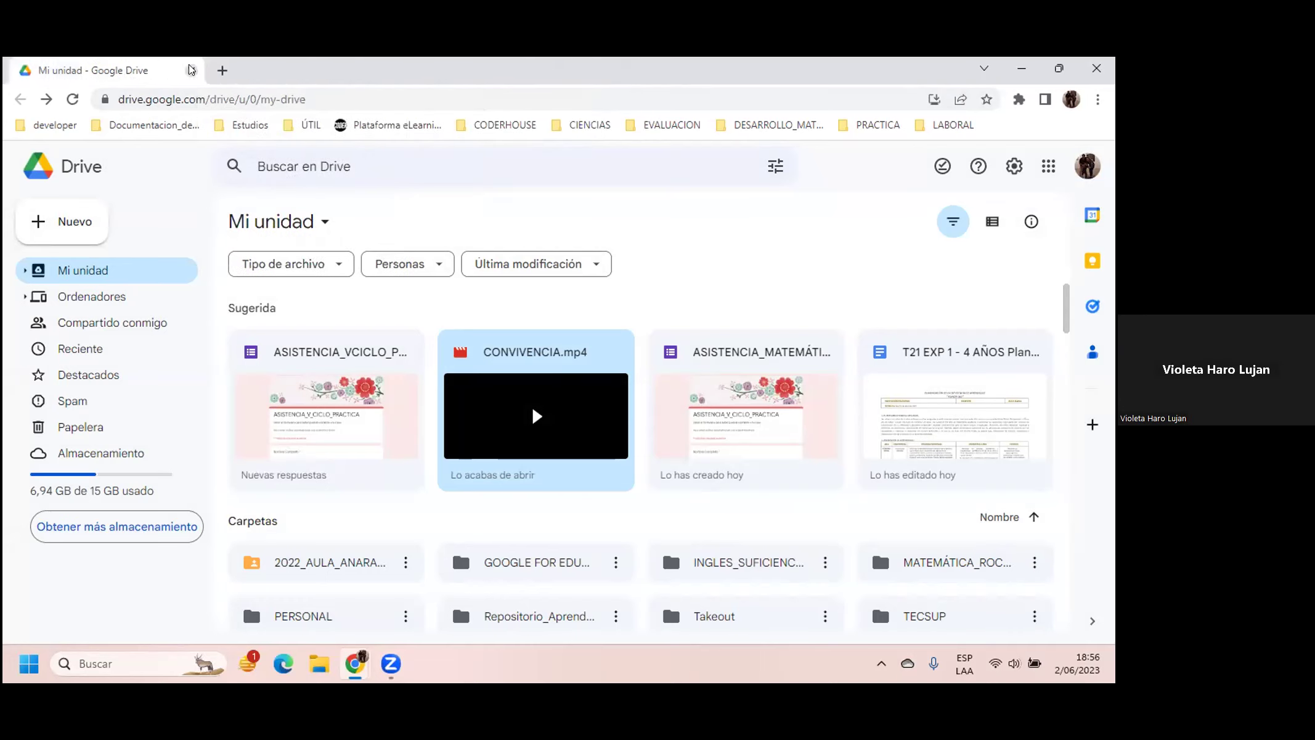
pyautogui.click(189, 70)
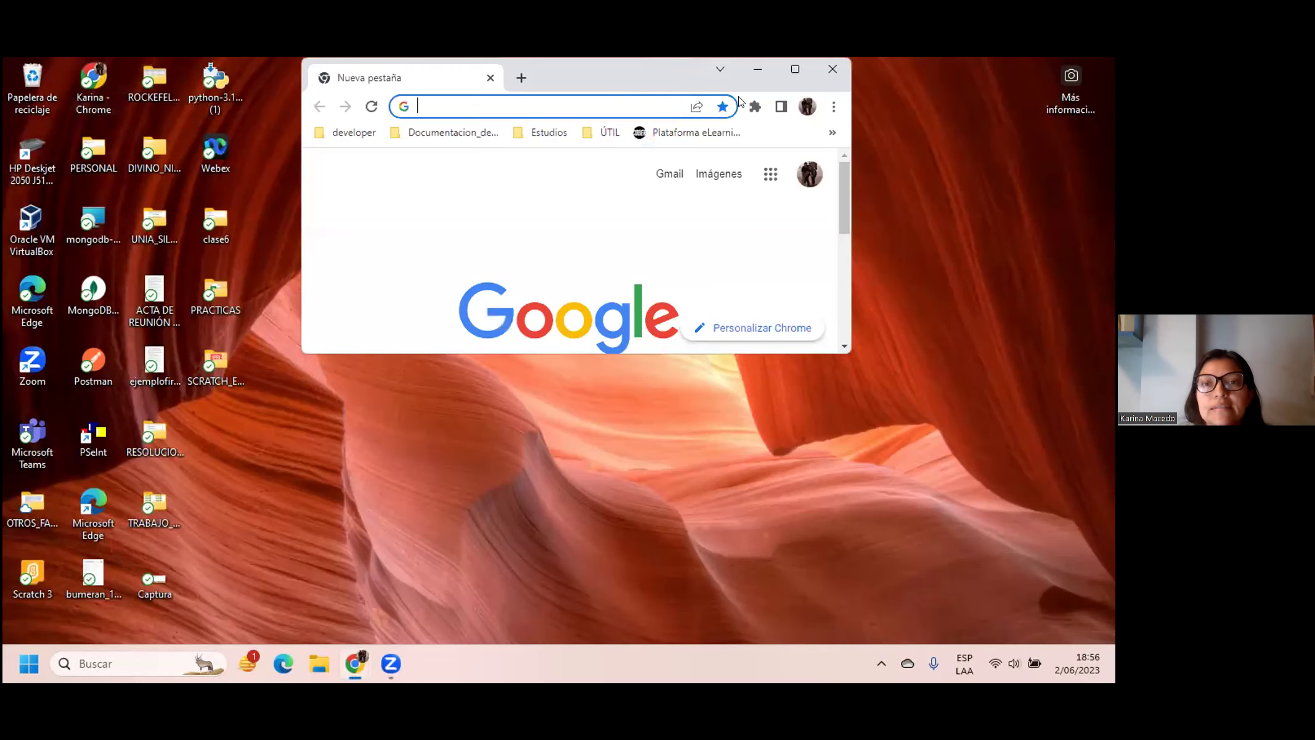
pyautogui.click(802, 69)
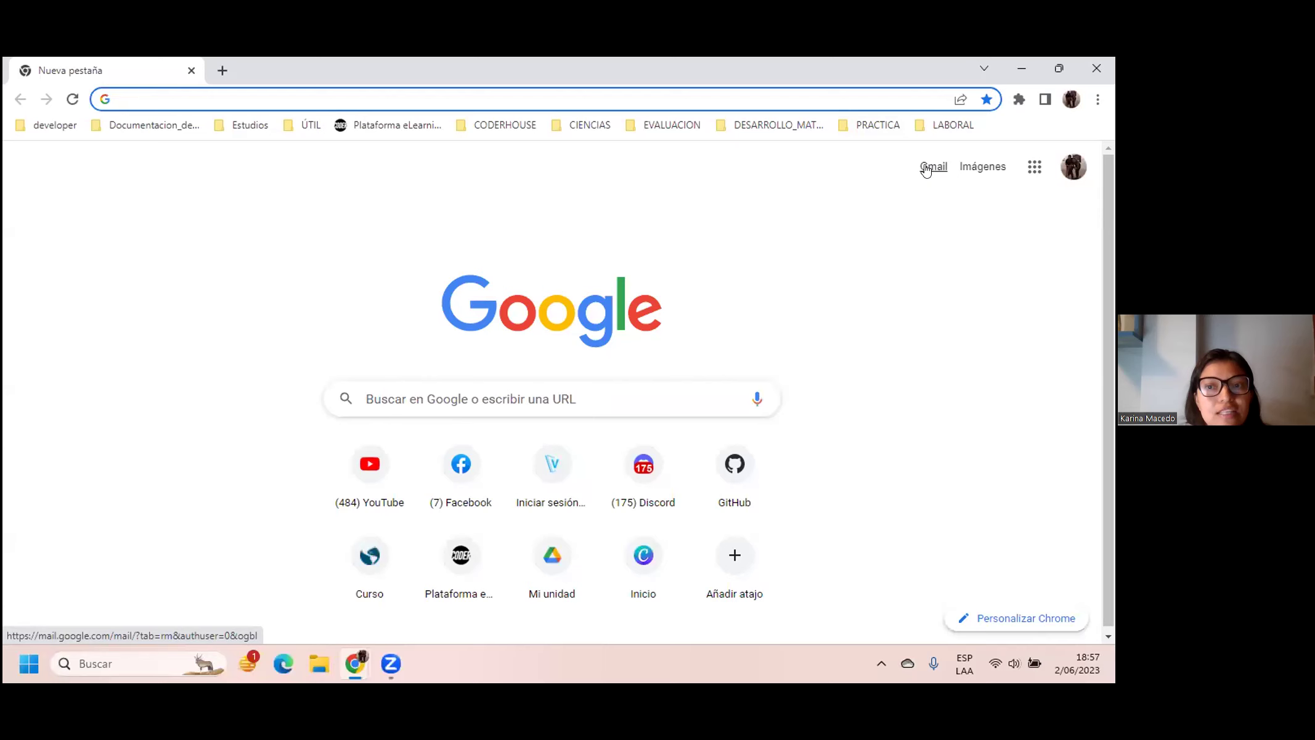
pyautogui.click(932, 167)
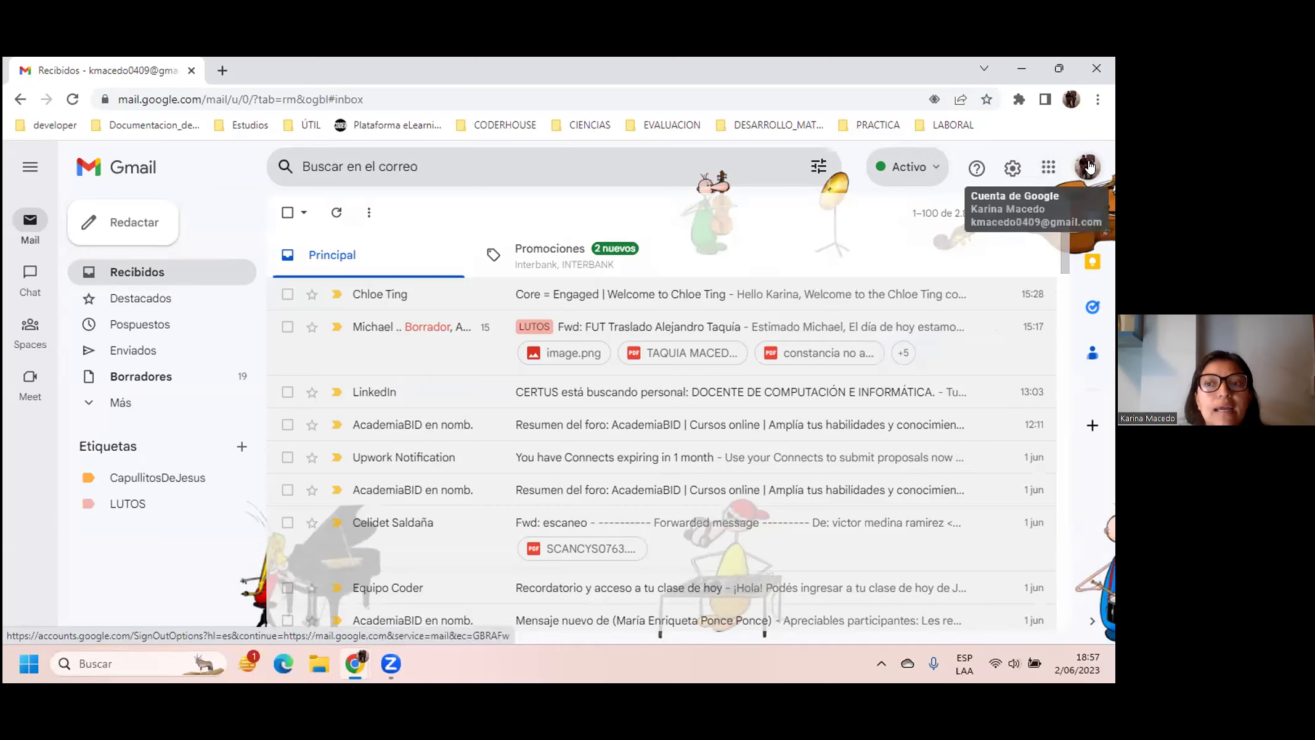
# Step: Open Google Drive in a new tab from Gmail's Google apps list
pyautogui.click(1049, 170)
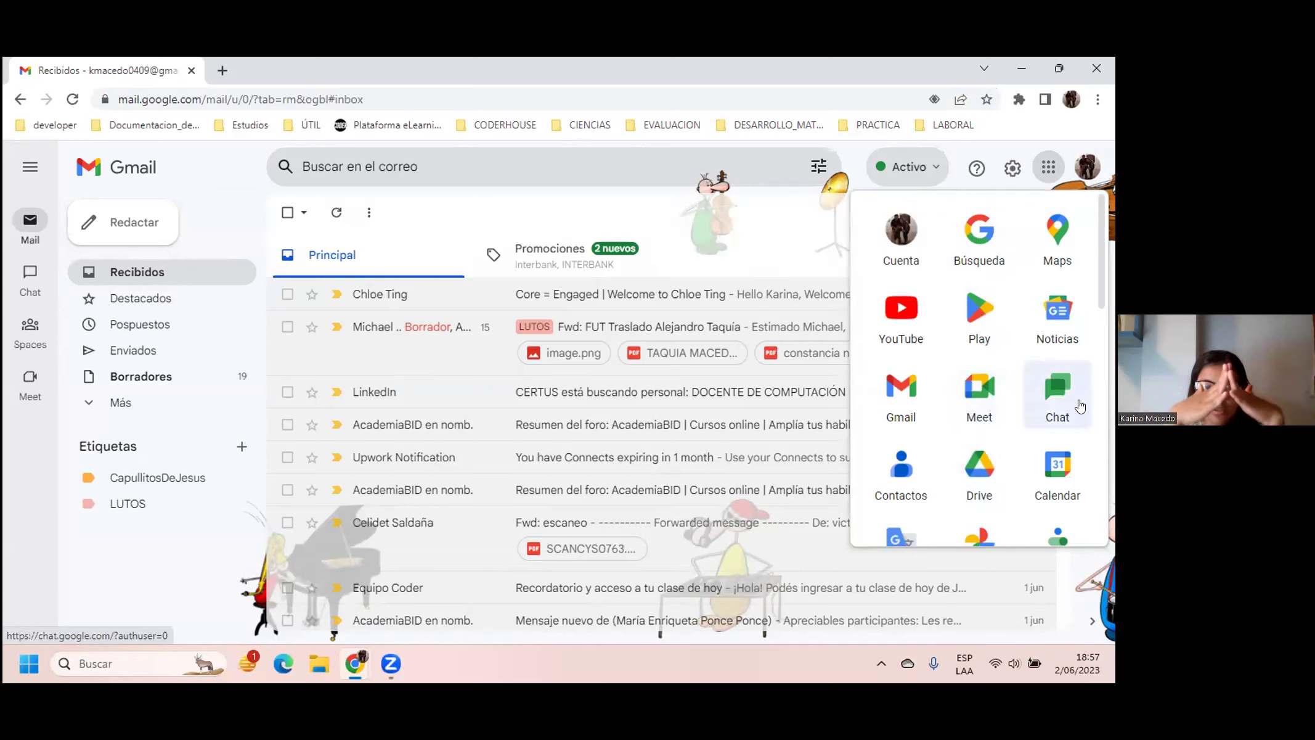
pyautogui.click(972, 466)
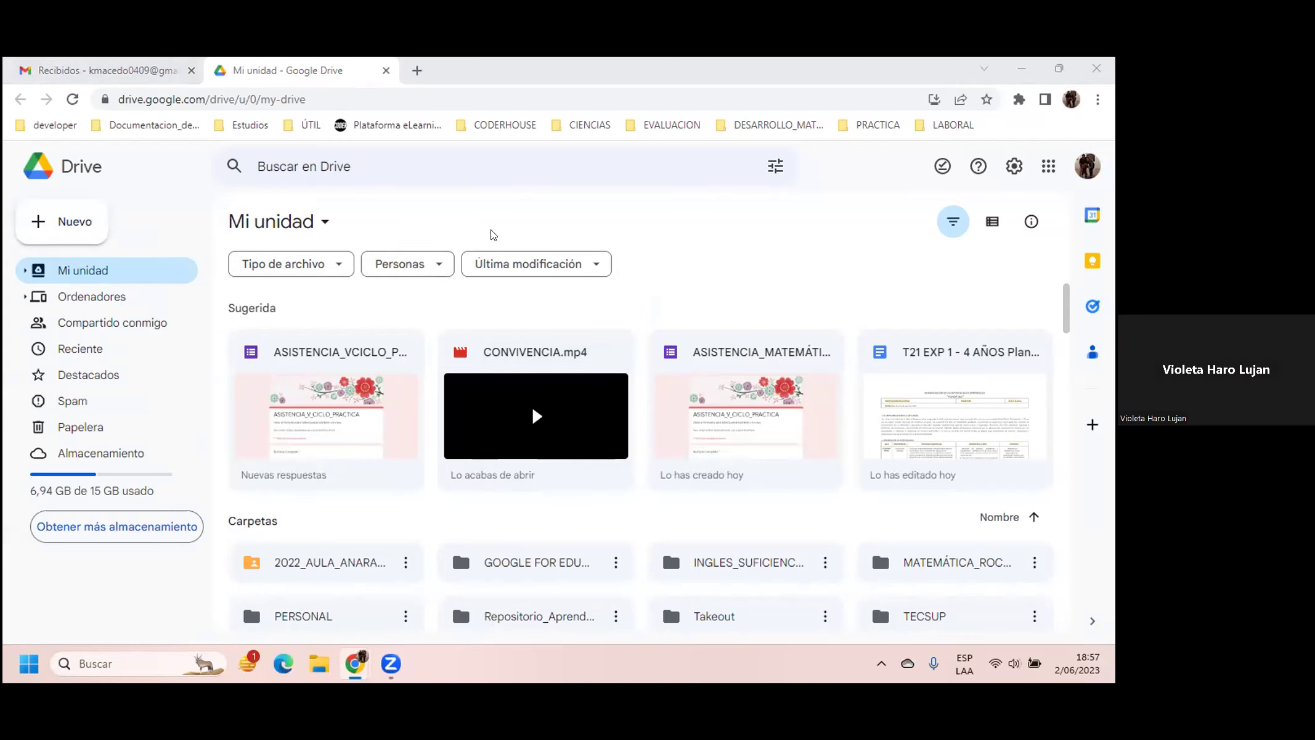
# Step: Start a single-file upload with Nuevo > Subir archivo in Drive
pyautogui.click(78, 222)
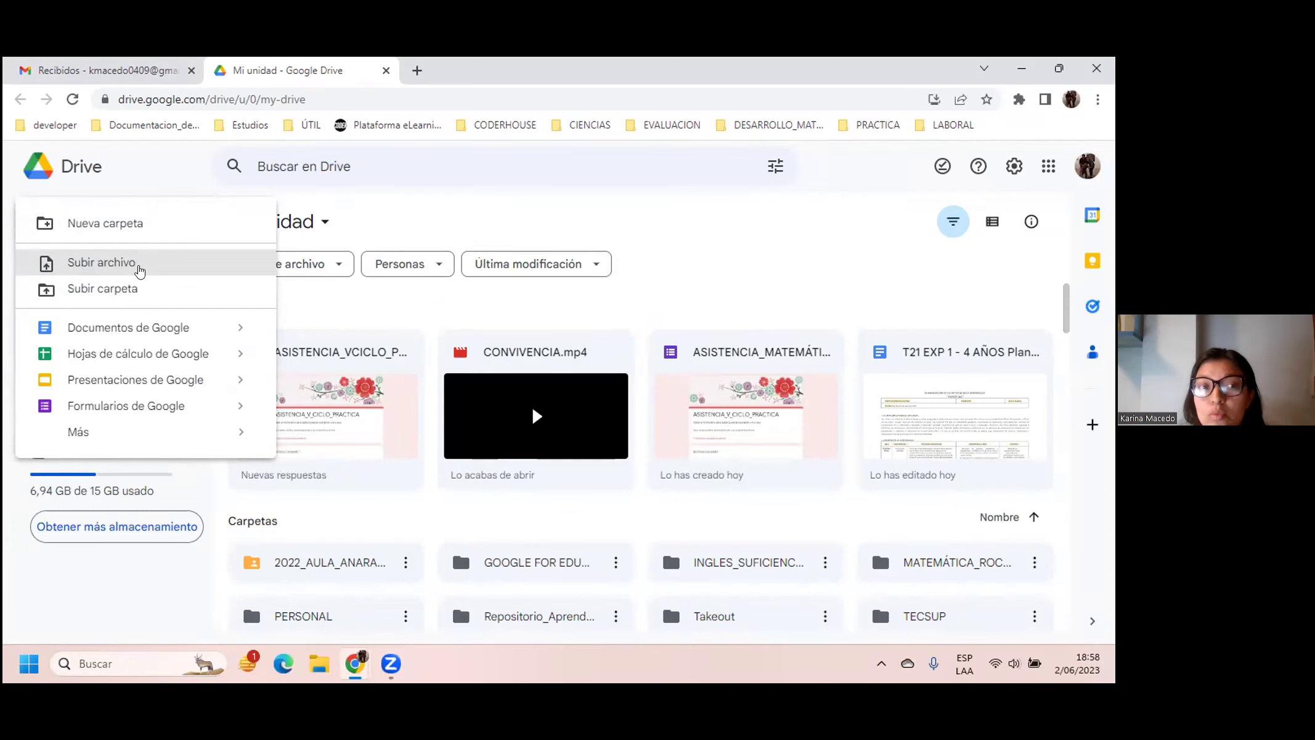
pyautogui.click(102, 263)
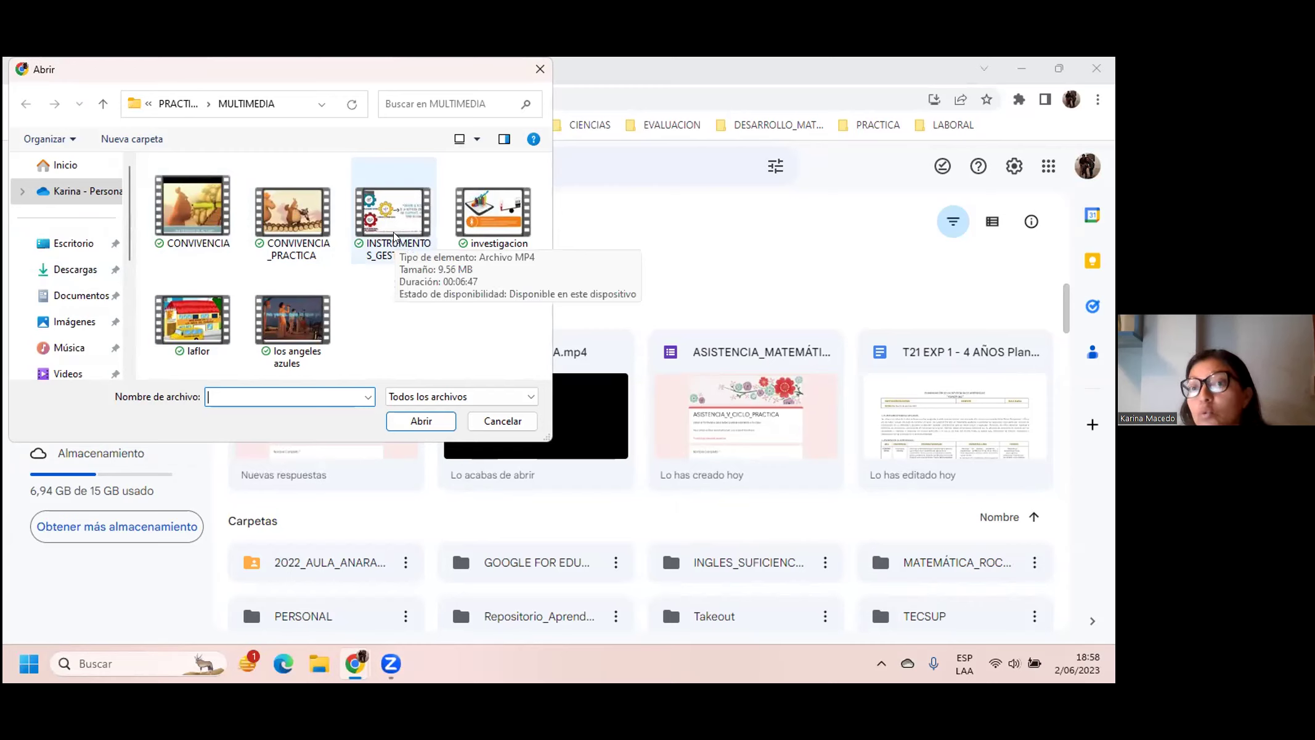
# Step: Upload CUADERNO_CAMPO2023 from Escritorio > ROCKEFELLER > CURSOS > PRACTICAS > ACCESO_DIARIO to Drive
pyautogui.click(73, 243)
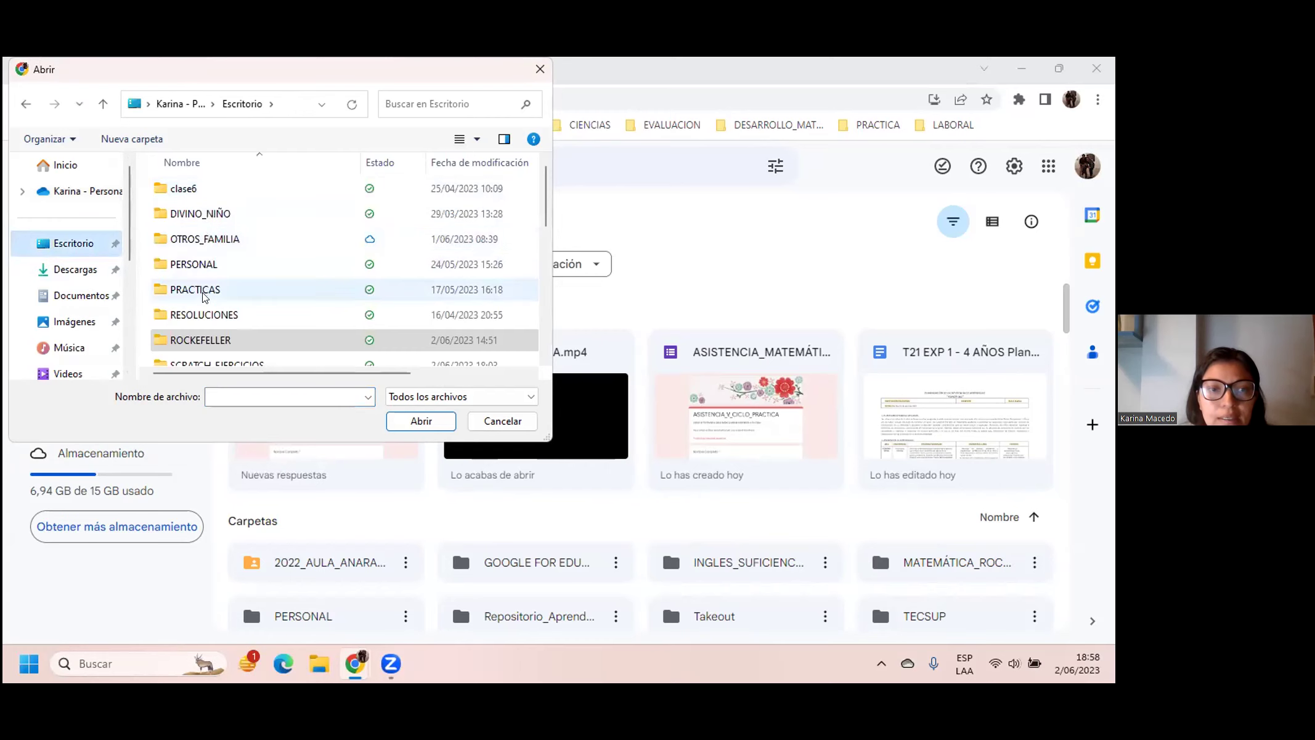
pyautogui.doubleClick(200, 338)
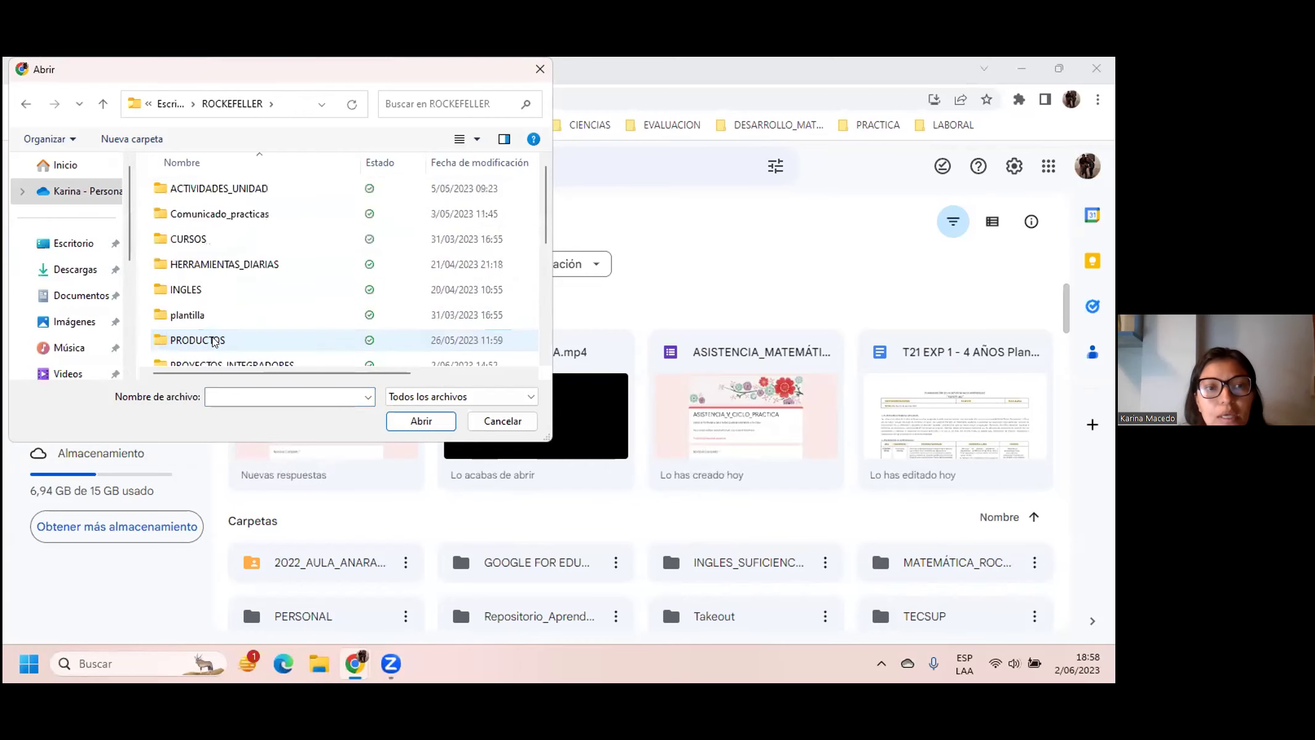
pyautogui.doubleClick(193, 244)
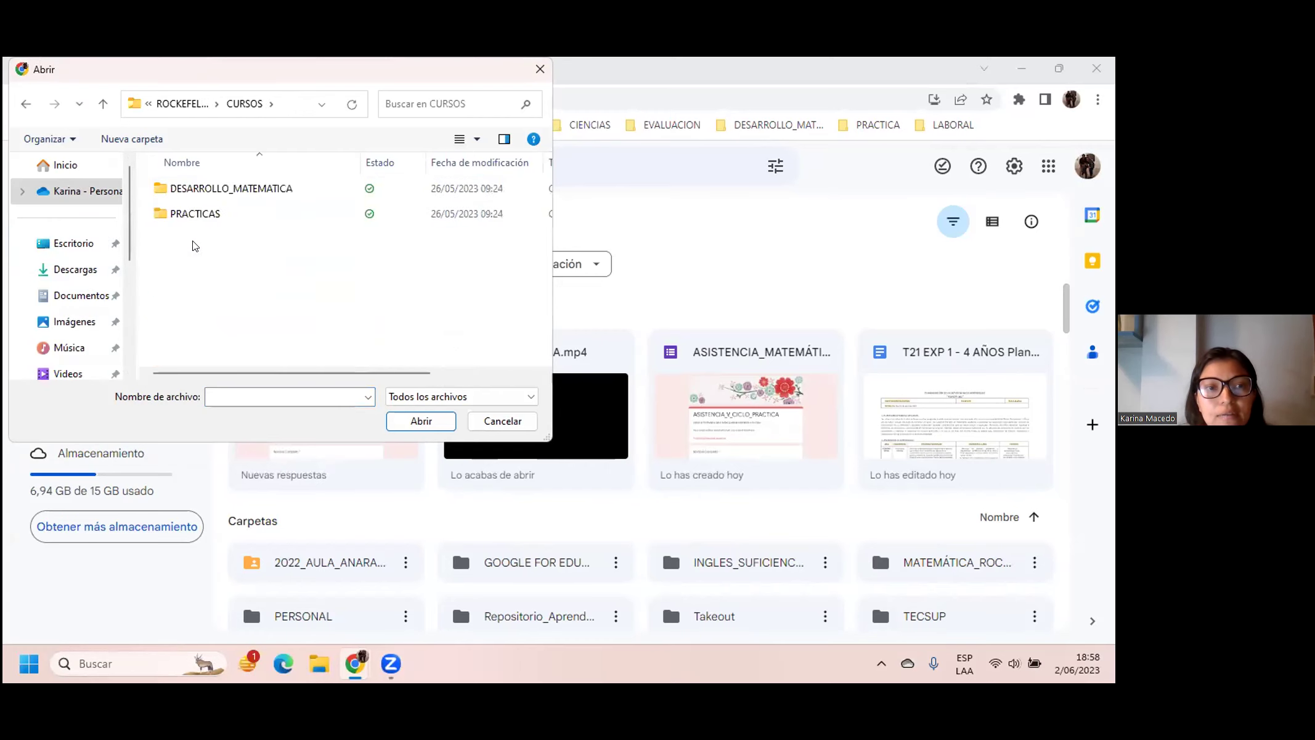
pyautogui.doubleClick(208, 212)
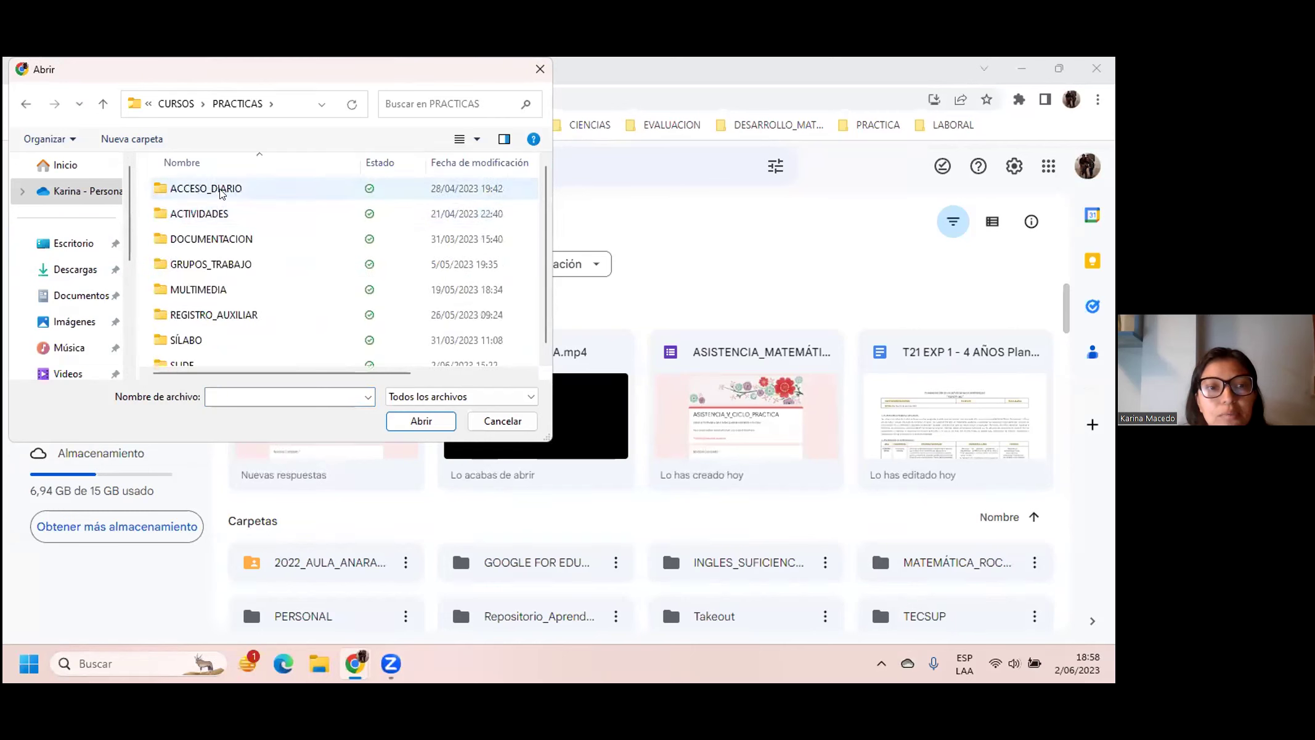
pyautogui.doubleClick(221, 194)
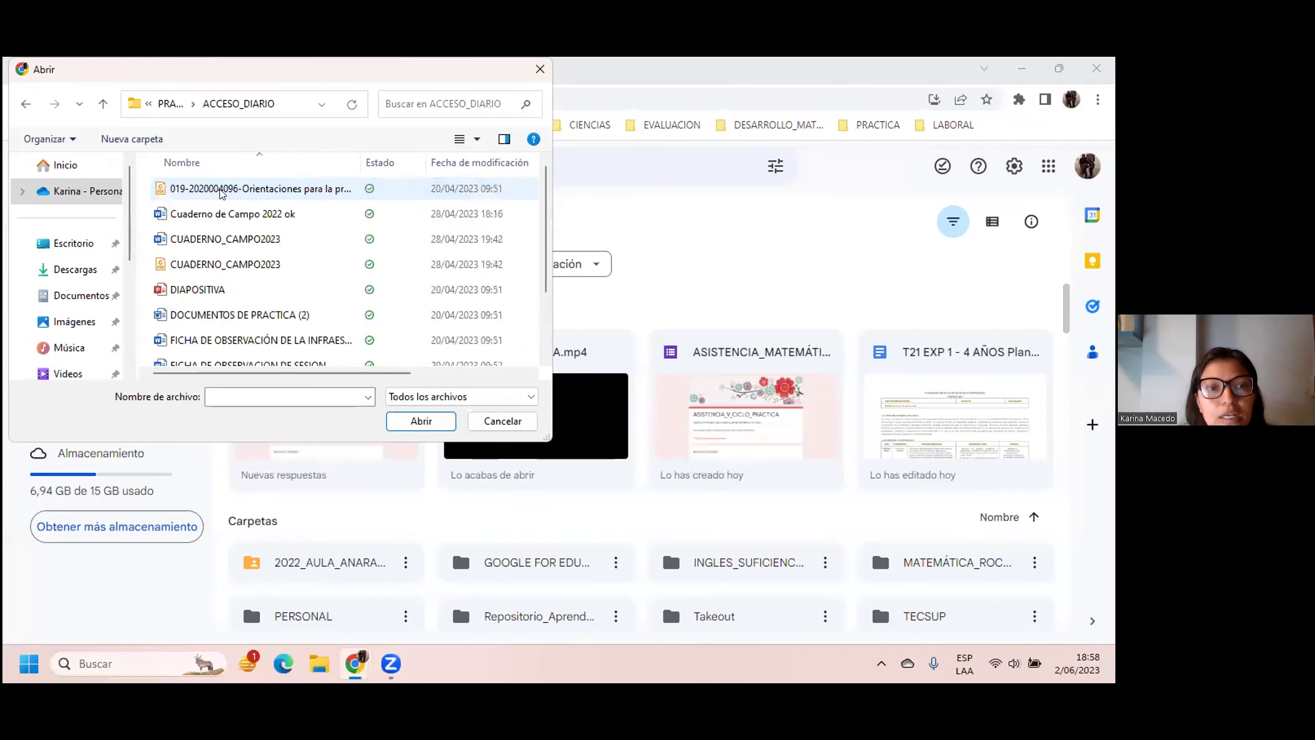
pyautogui.doubleClick(228, 239)
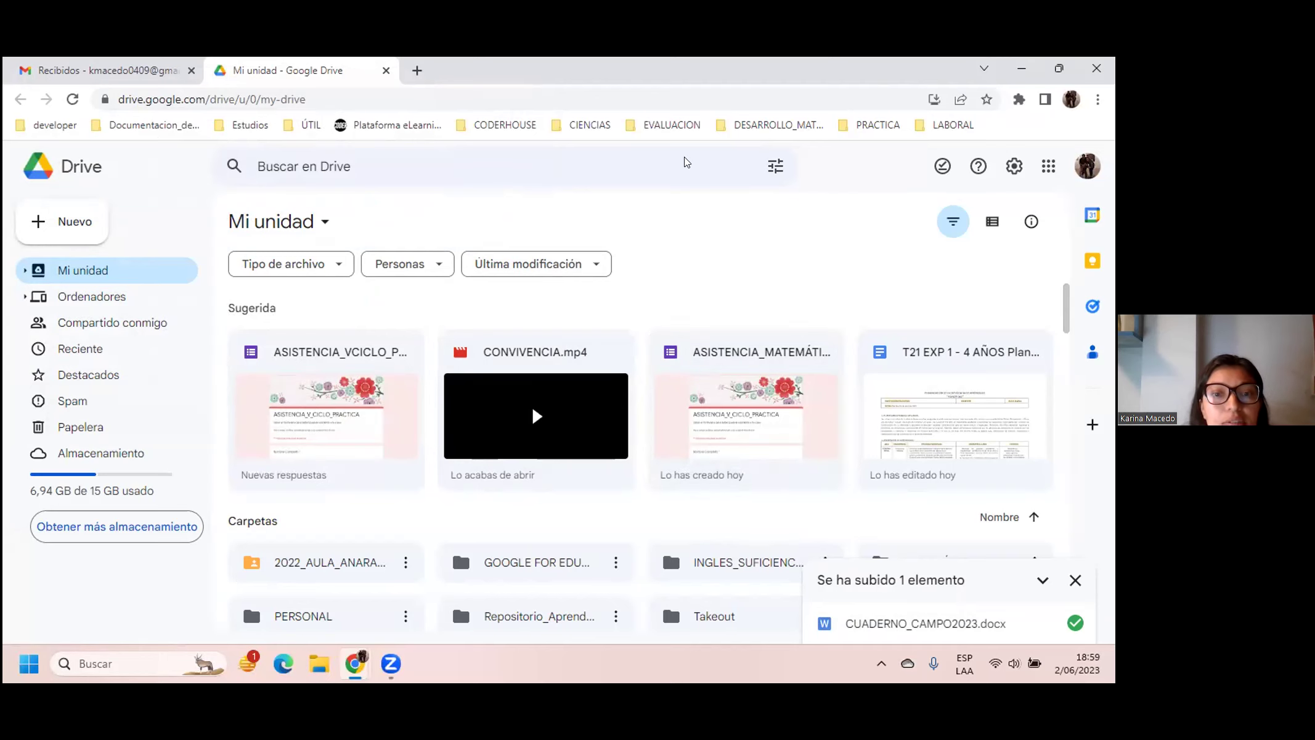
# Step: Reload Mi unidad and select the new CUADERNO_CAMPO2023 card under Sugerida
pyautogui.scroll(-1, 545, 419)
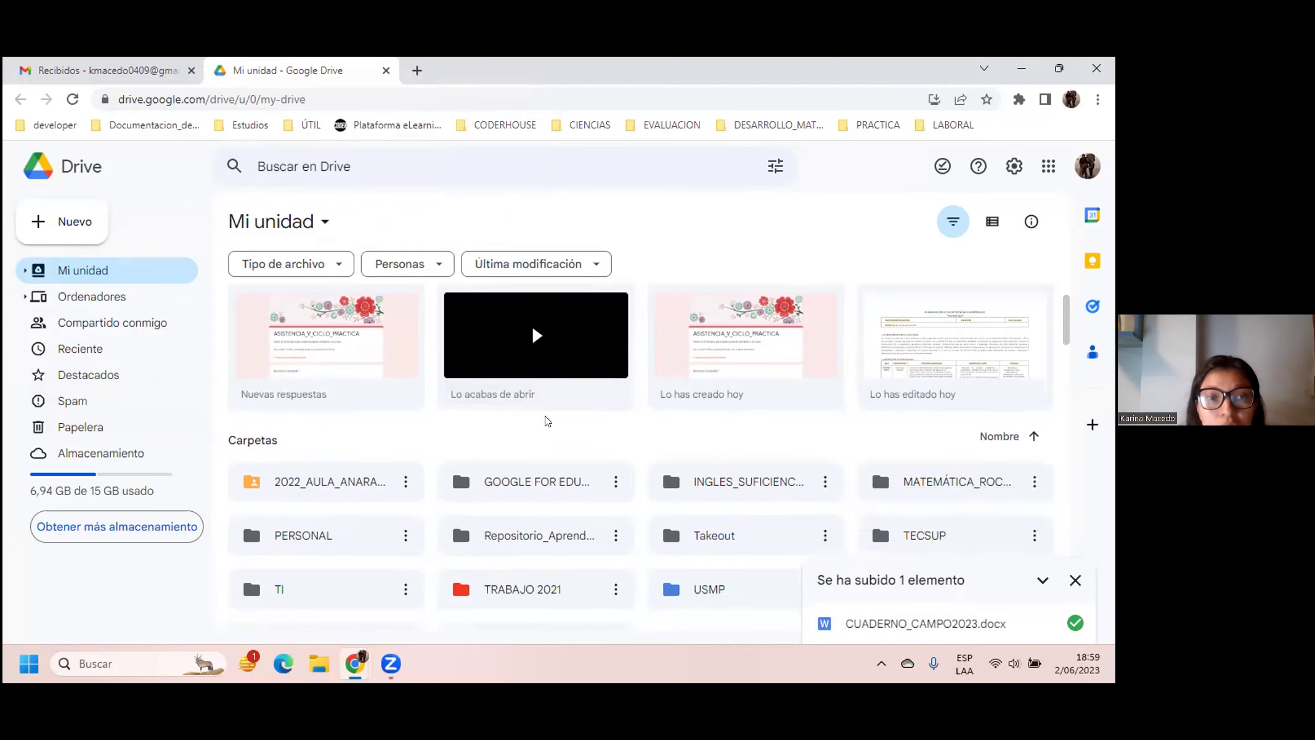
pyautogui.scroll(1, 545, 419)
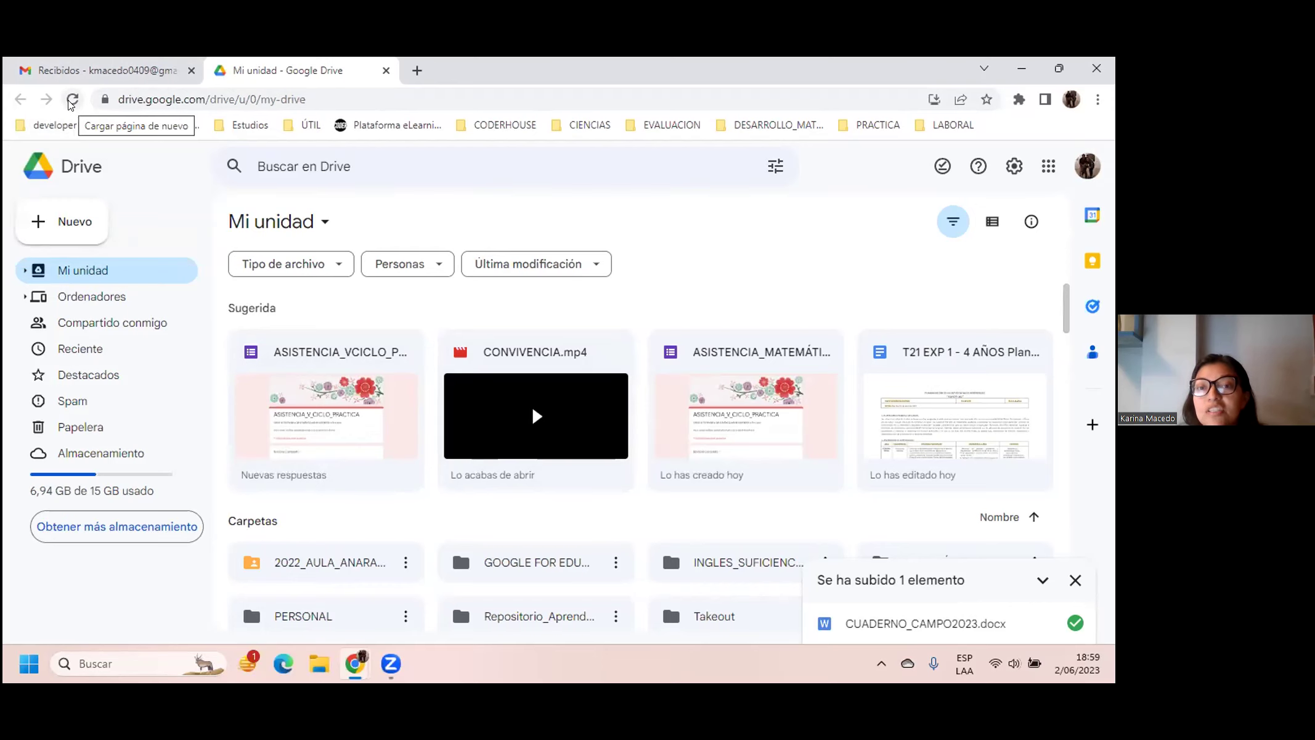
pyautogui.click(72, 99)
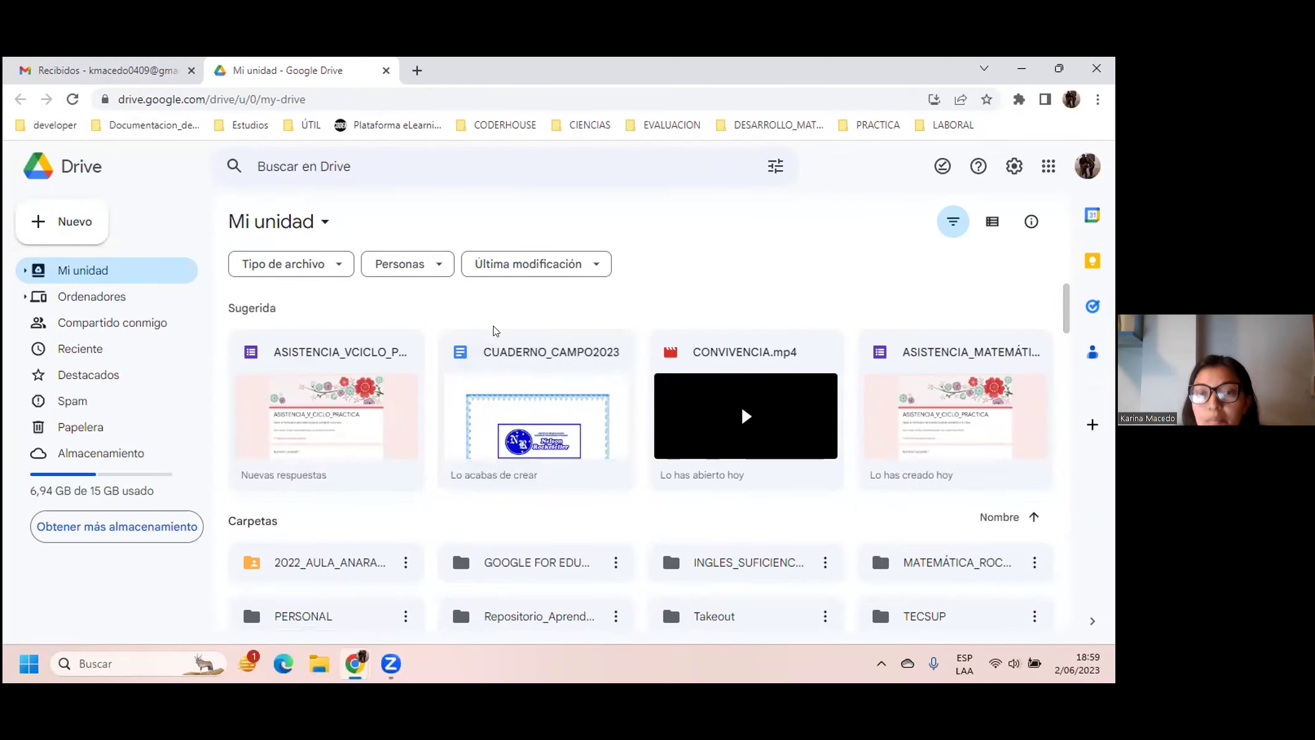
pyautogui.click(570, 383)
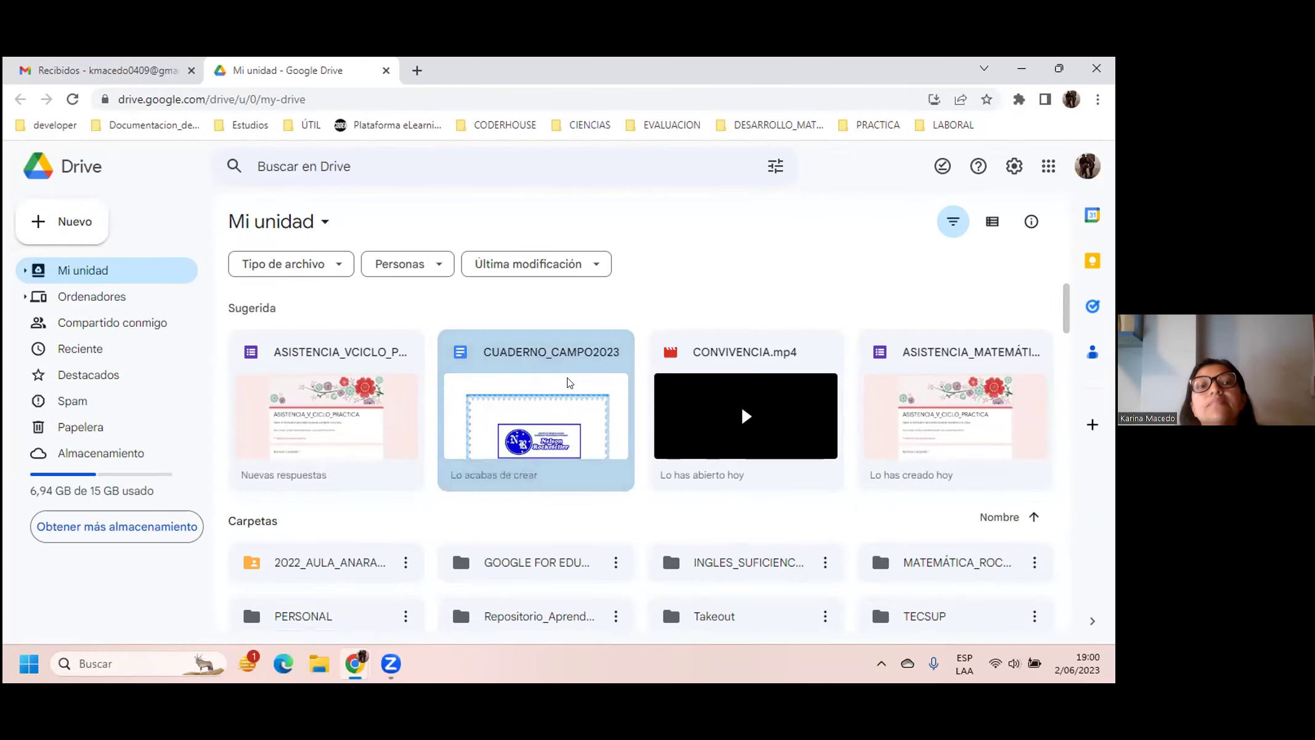
# Step: Open CUADERNO_CAMPO2023 in Google Docs and show its Compartir sharing dialog
pyautogui.doubleClick(569, 383)
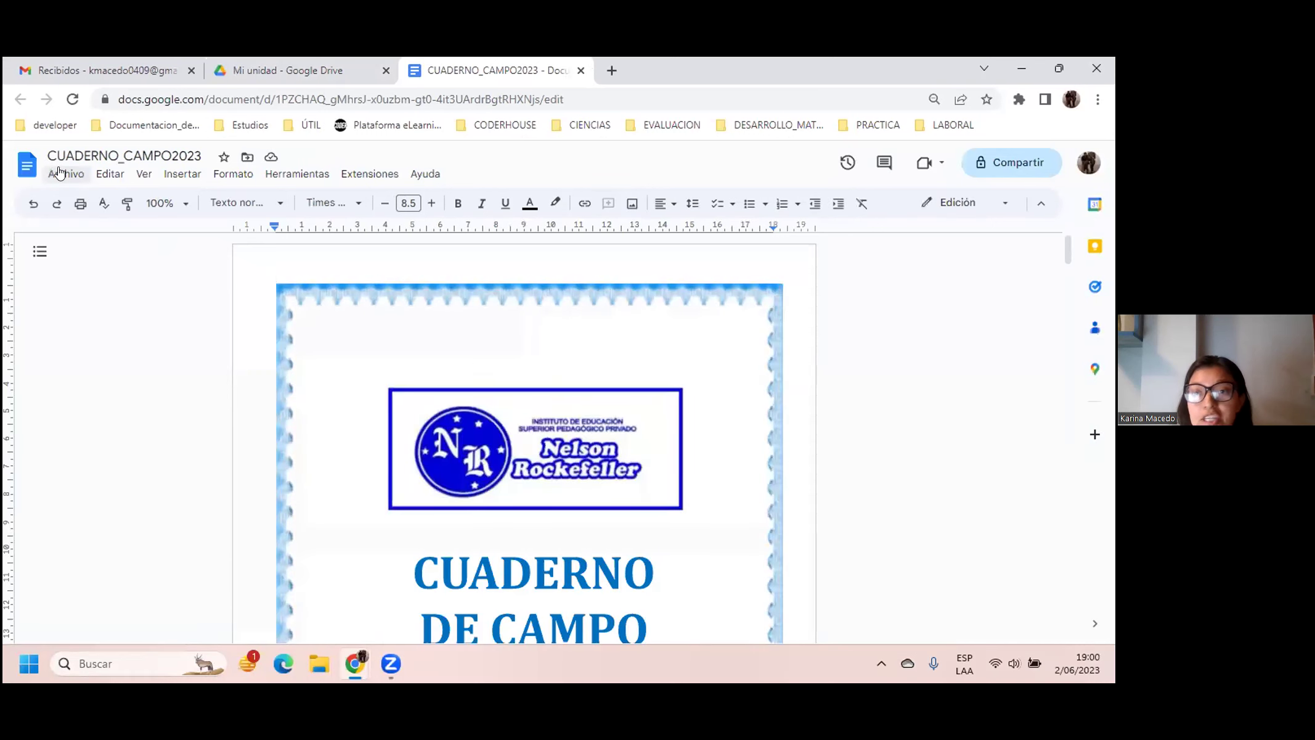
pyautogui.click(59, 173)
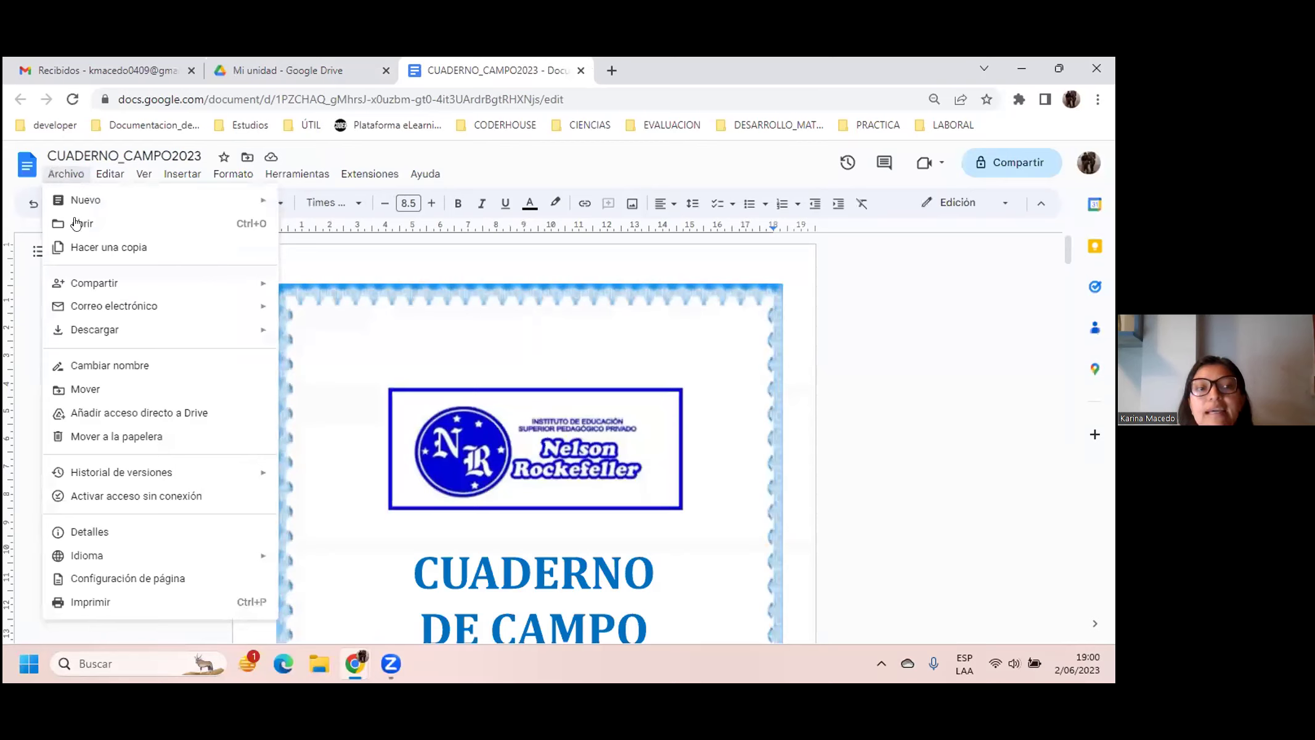
pyautogui.moveTo(93, 288)
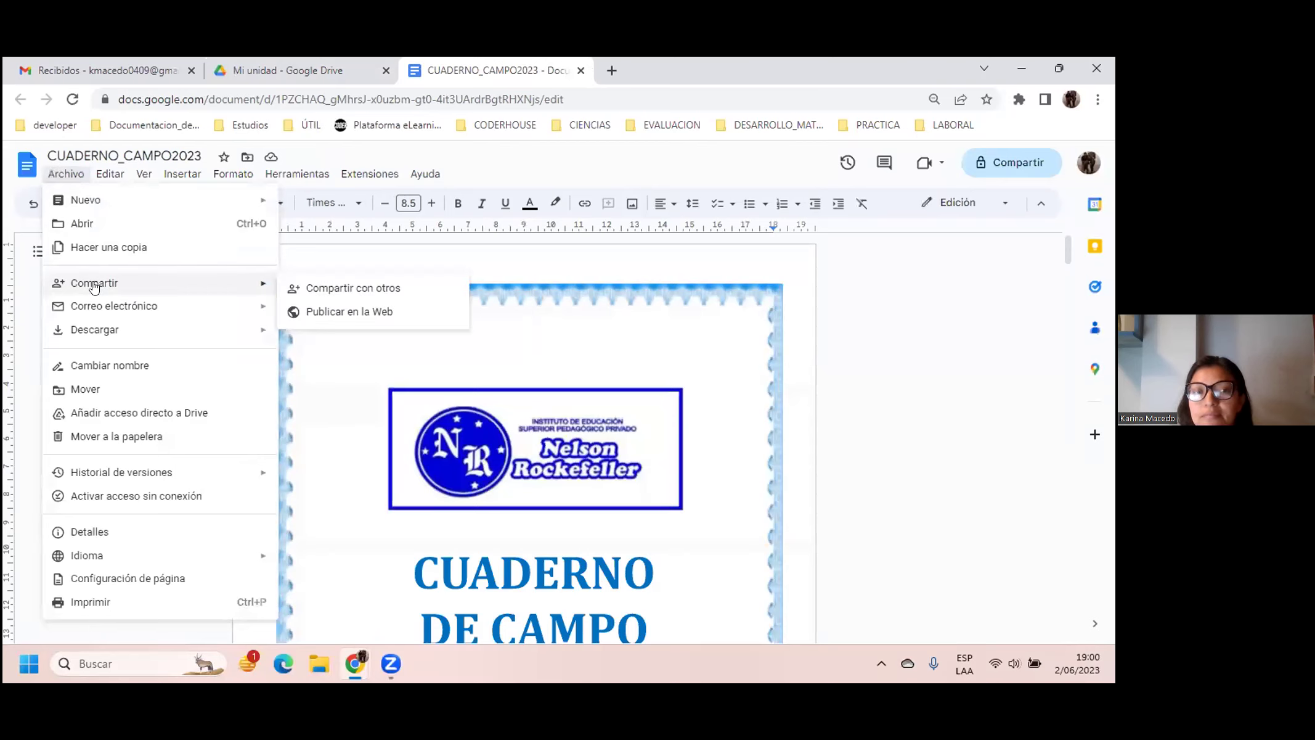
pyautogui.click(686, 265)
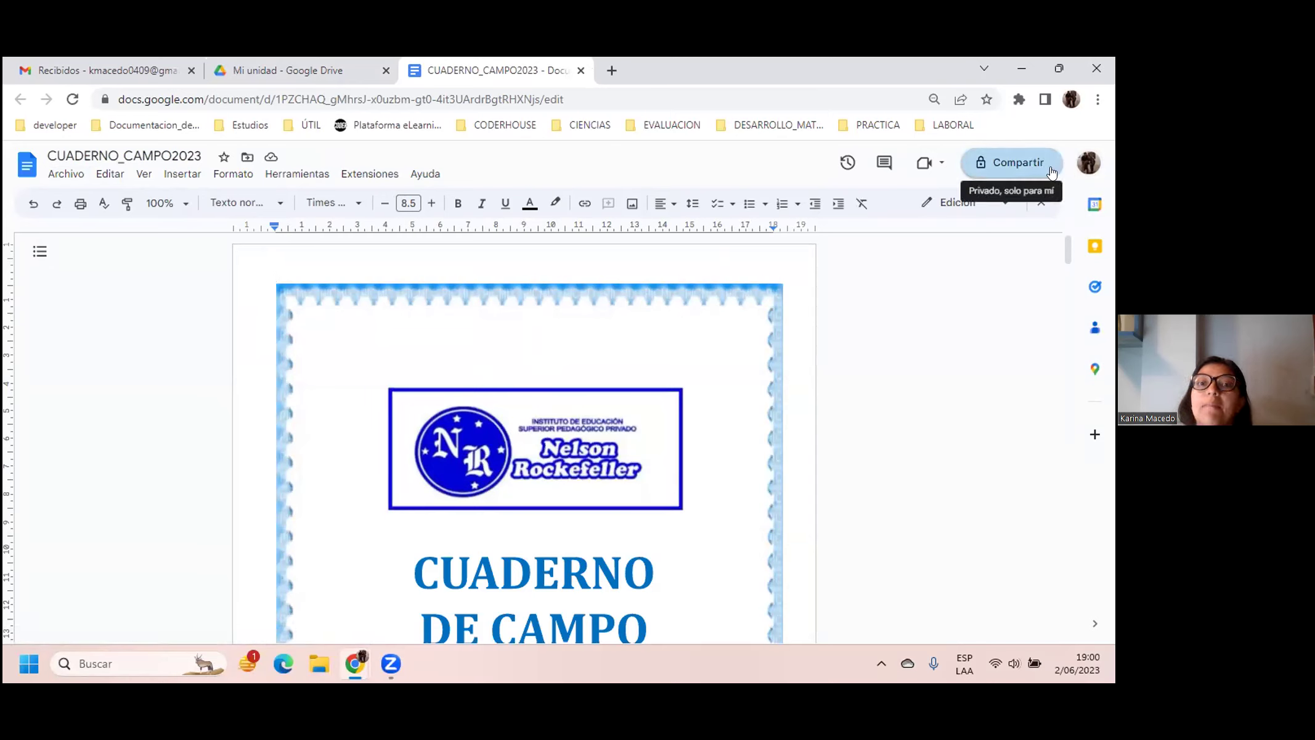
pyautogui.click(1014, 162)
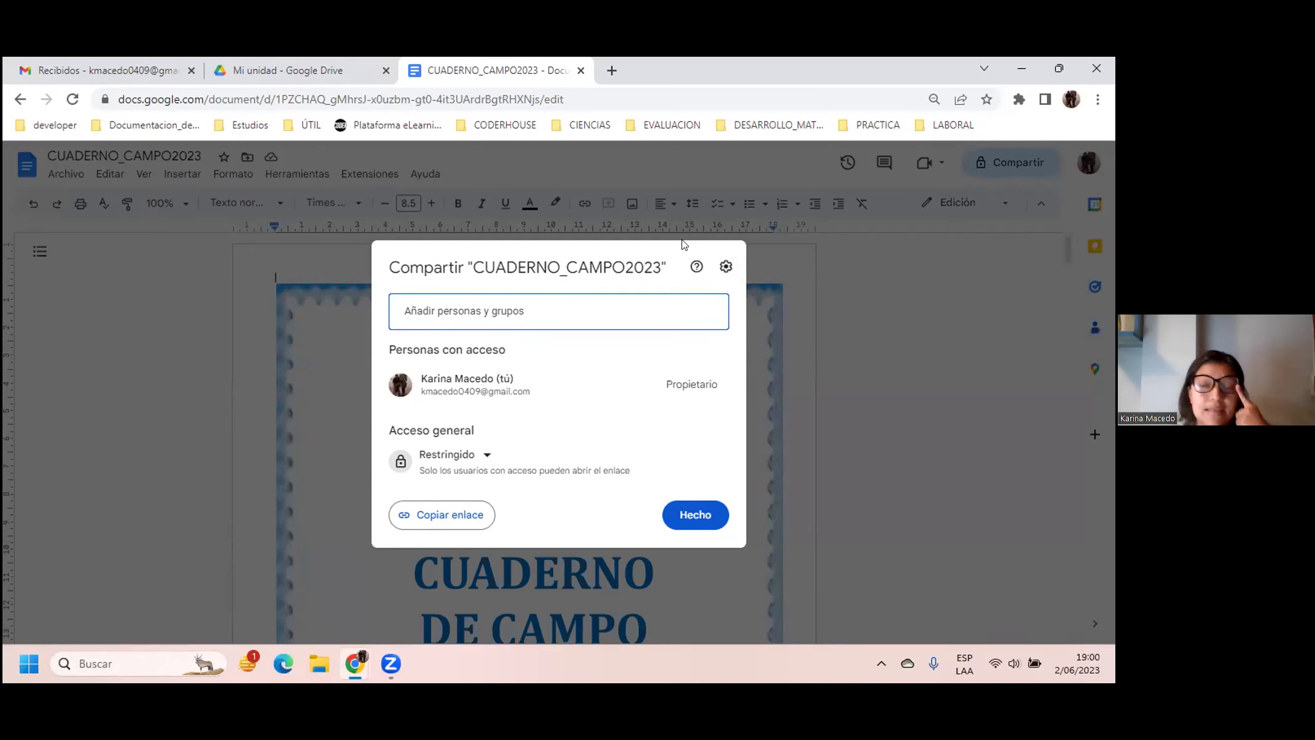
# Step: Copy CUADERNO_CAMPO2023's share link with Copiar enlace, then go to the Gmail Recibidos tab
pyautogui.click(464, 306)
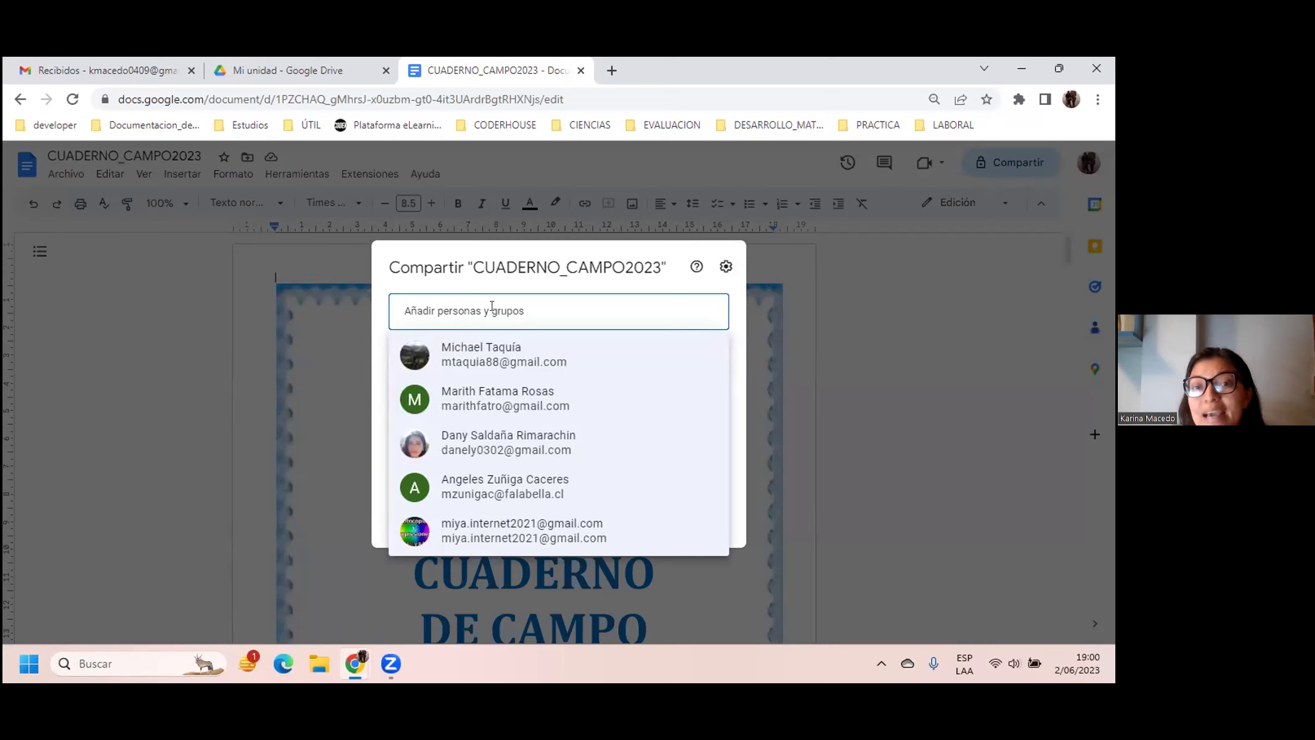
pyautogui.click(764, 266)
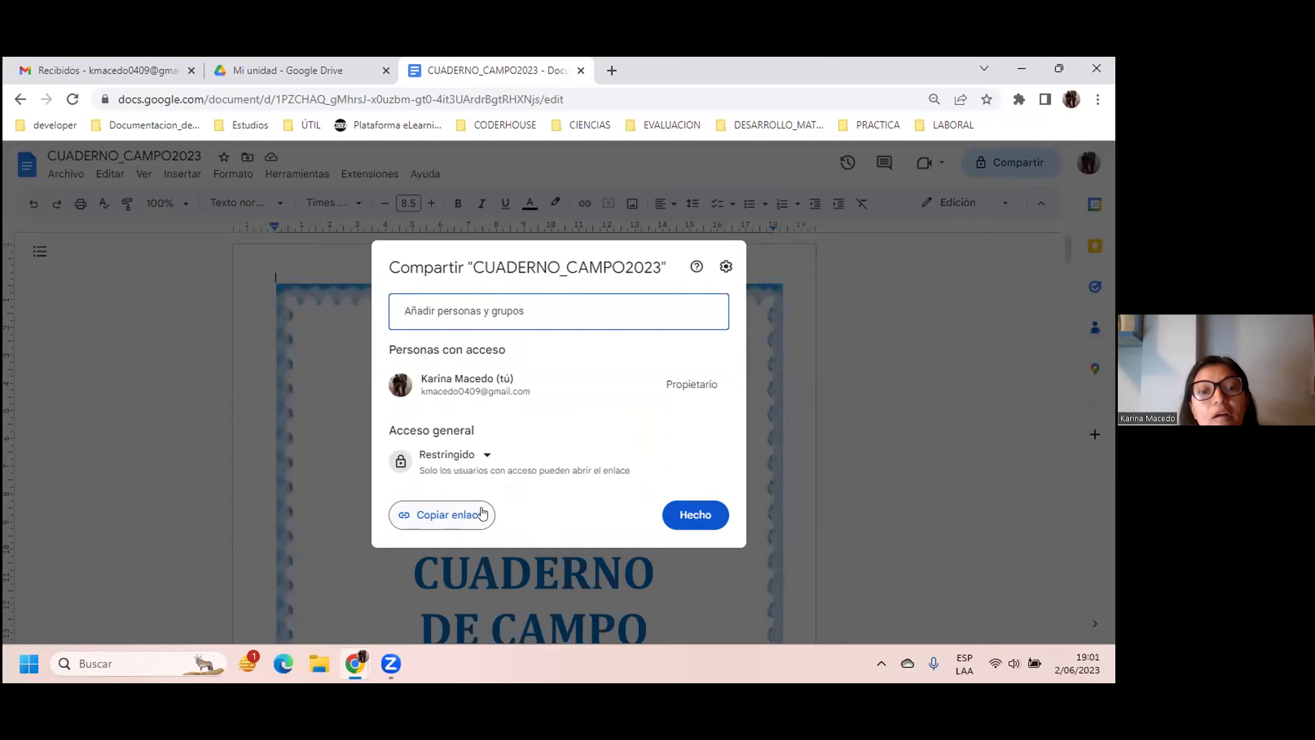
pyautogui.click(441, 523)
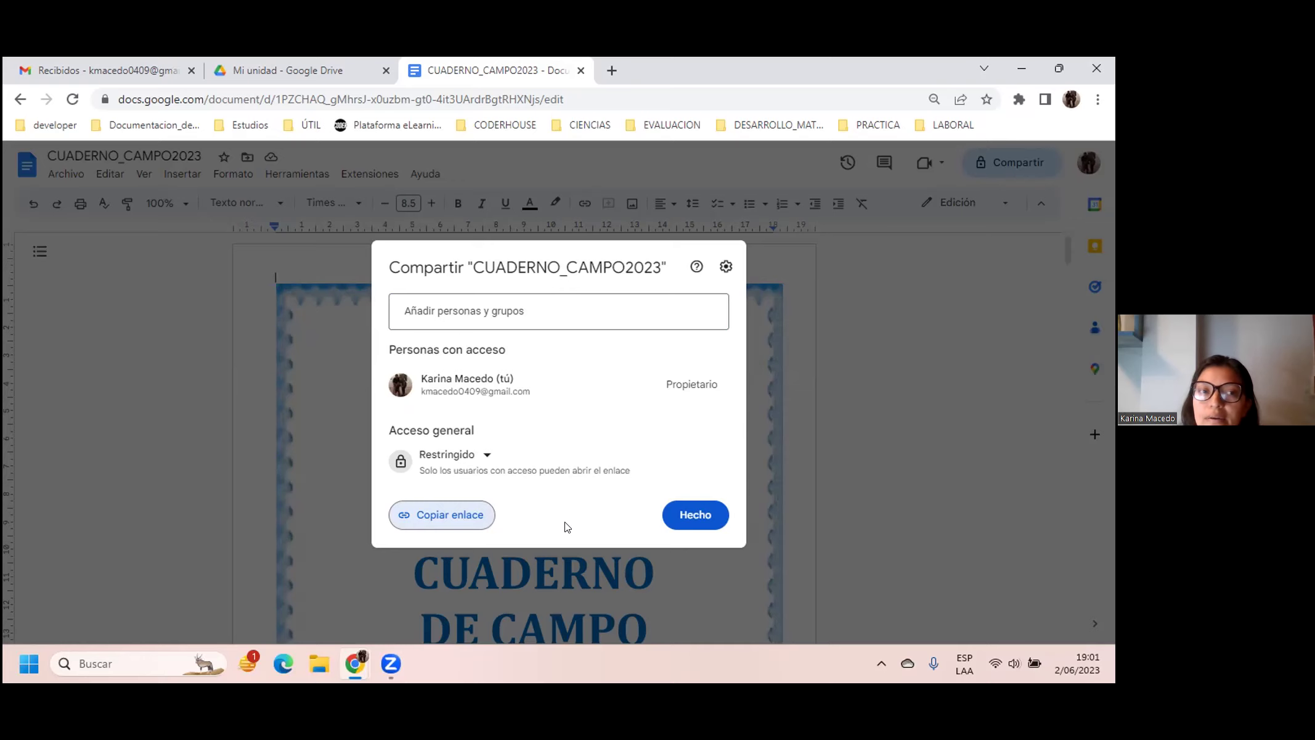
pyautogui.click(427, 306)
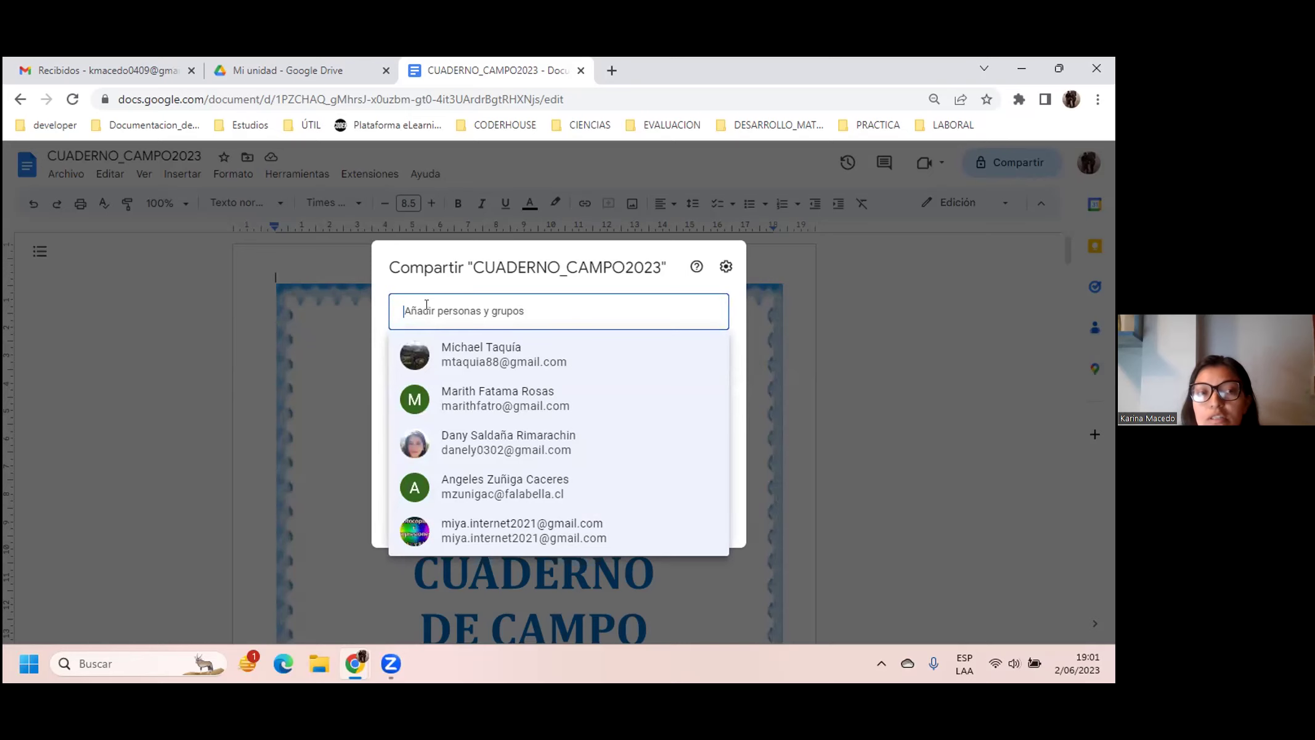
pyautogui.click(844, 310)
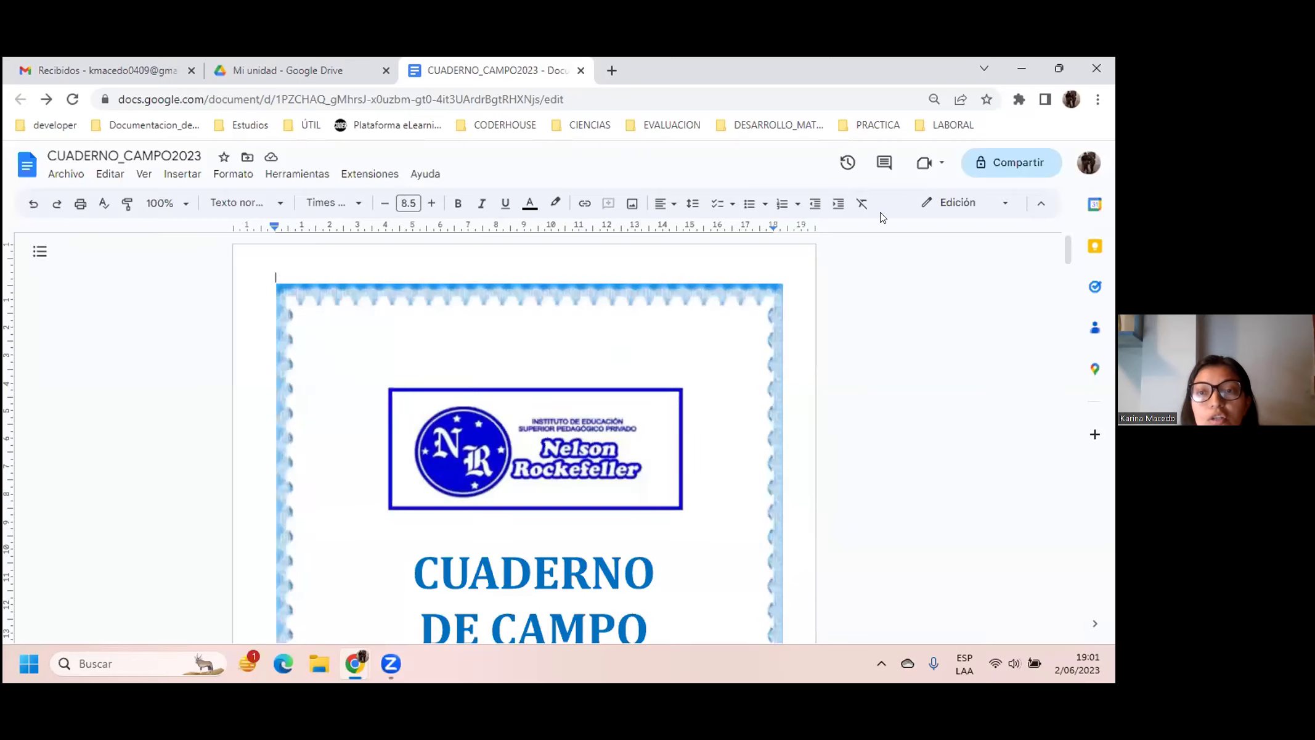
pyautogui.click(1005, 163)
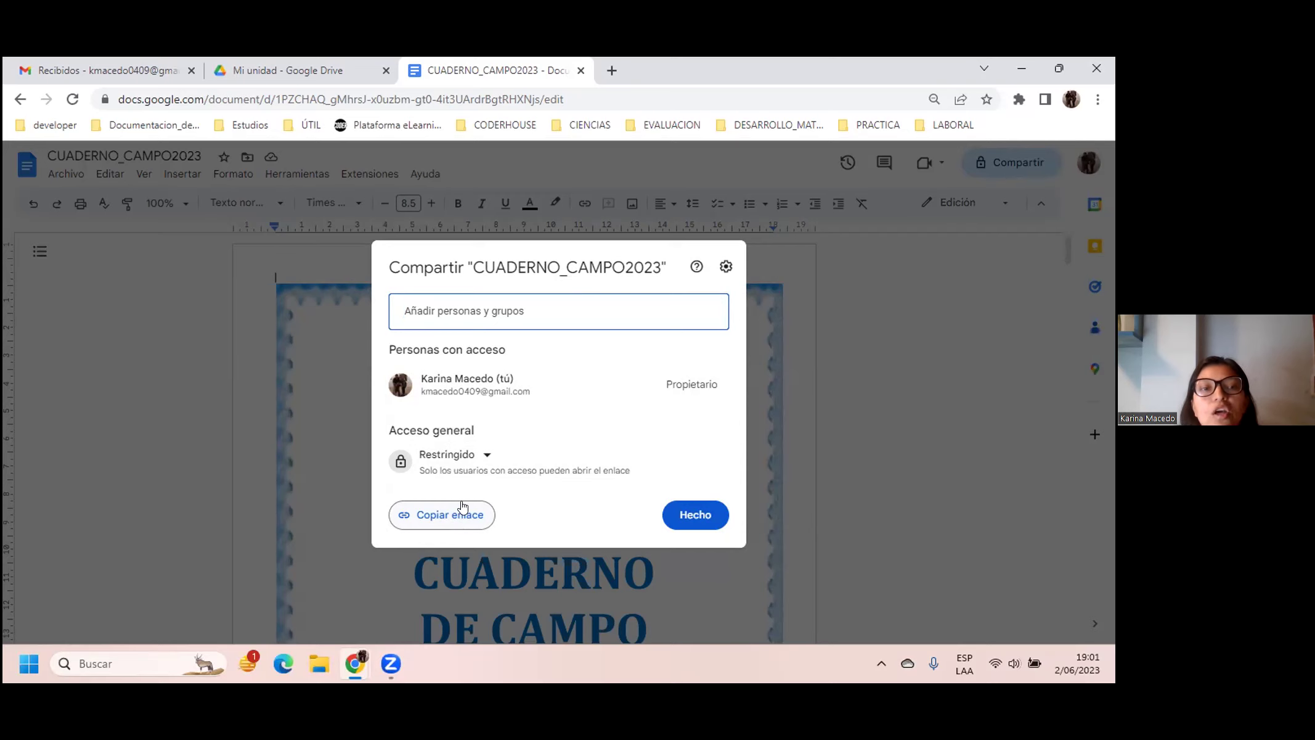
pyautogui.click(463, 512)
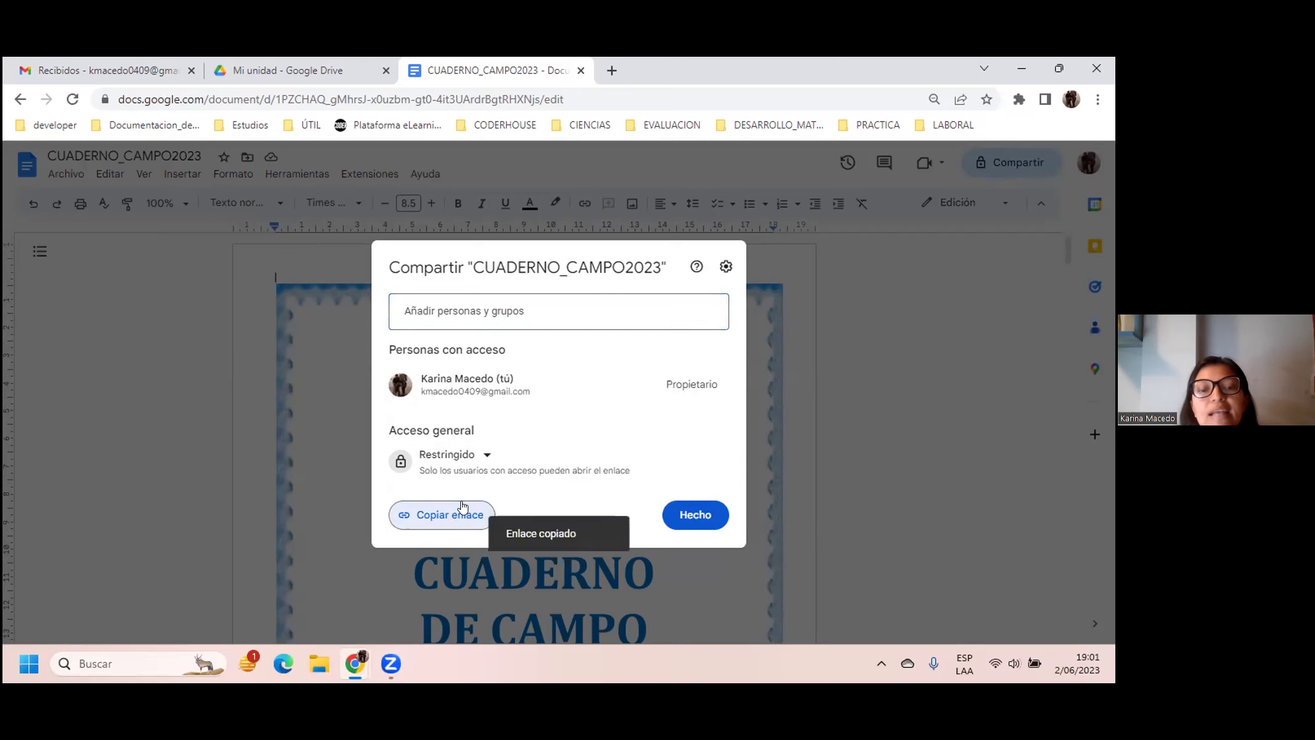
pyautogui.click(93, 72)
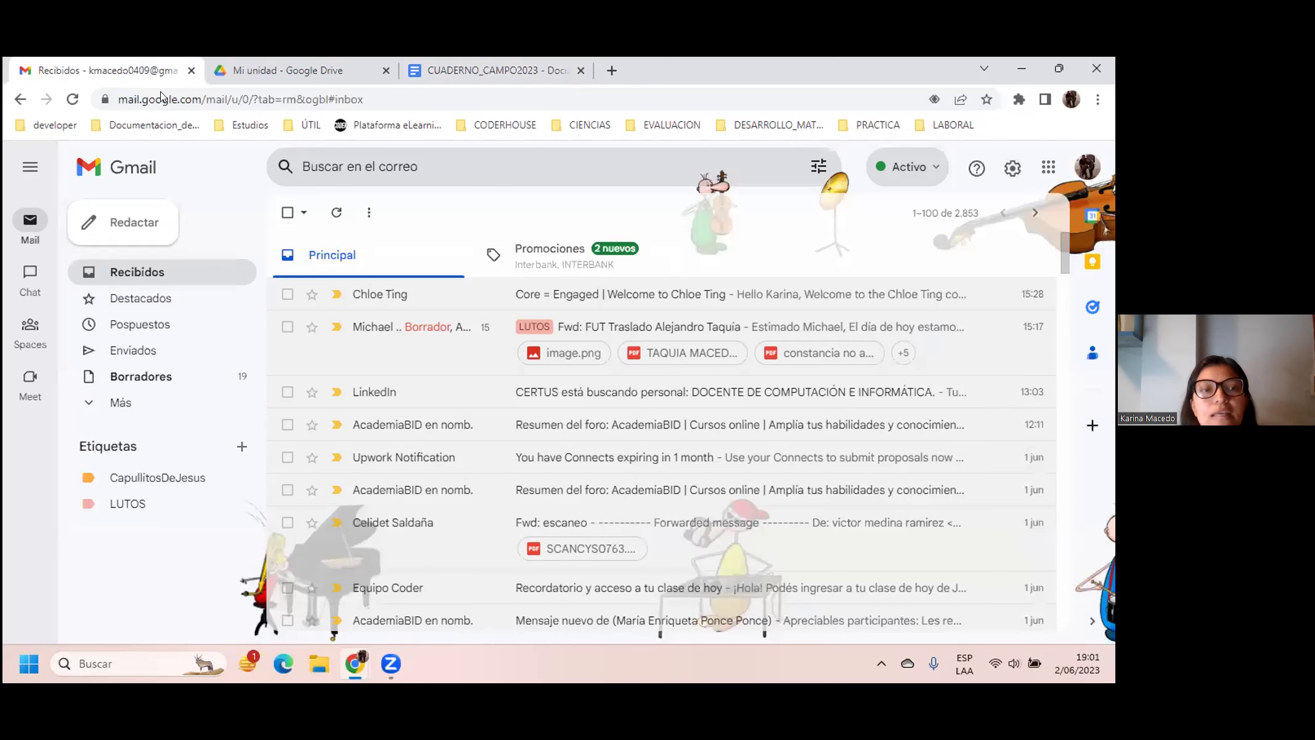
# Step: Start a new email and add the suggested contact as the recipient
pyautogui.click(113, 226)
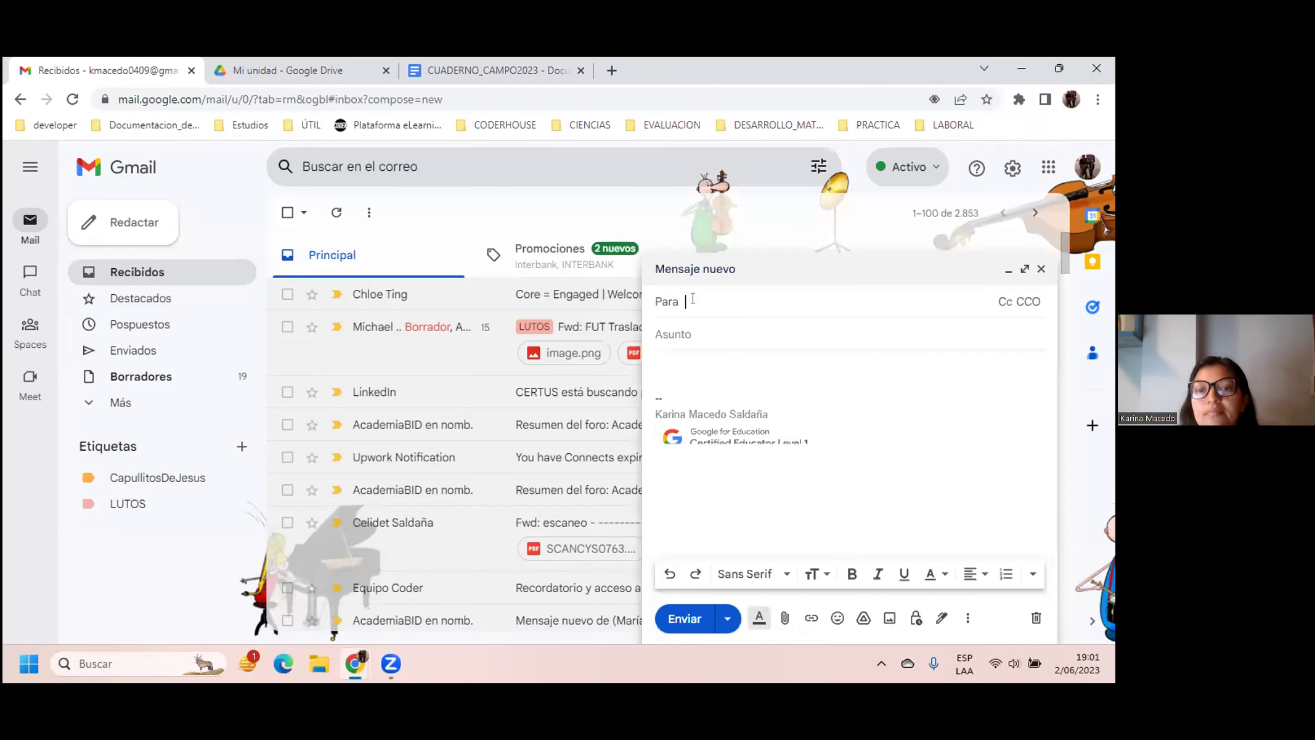
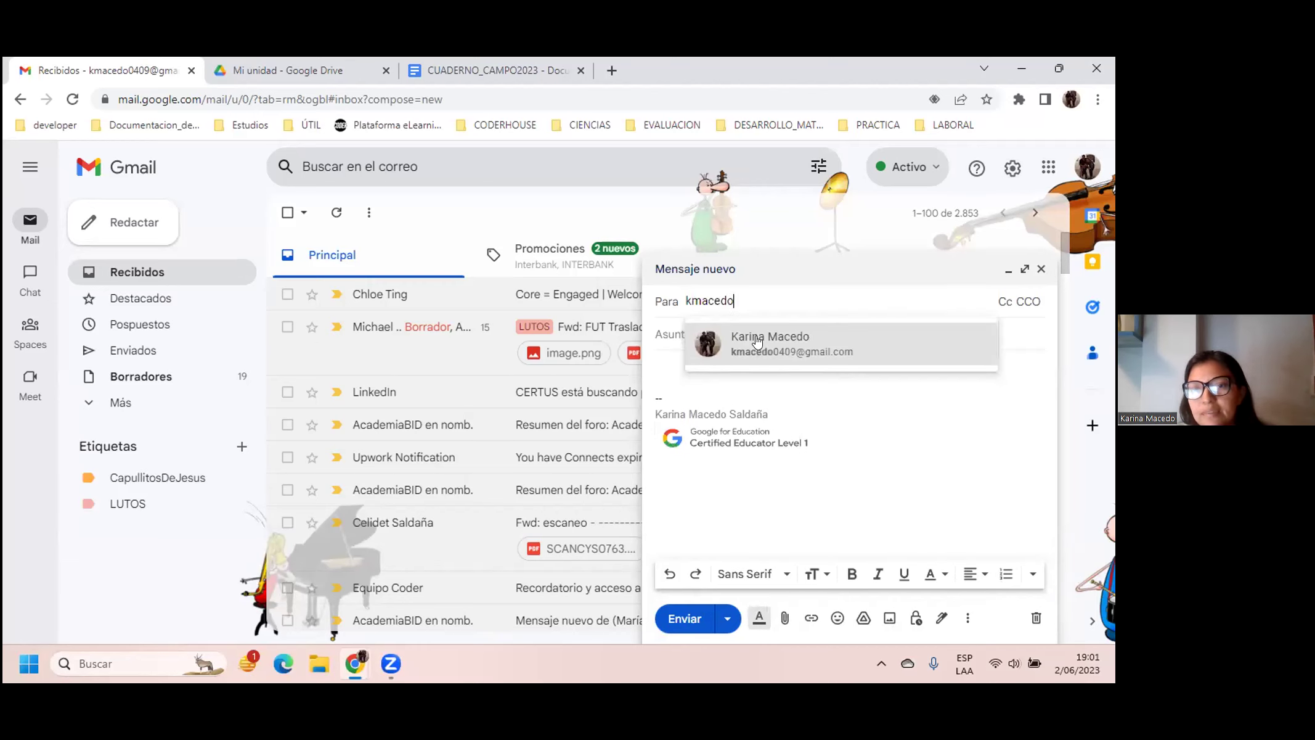
pyautogui.click(758, 341)
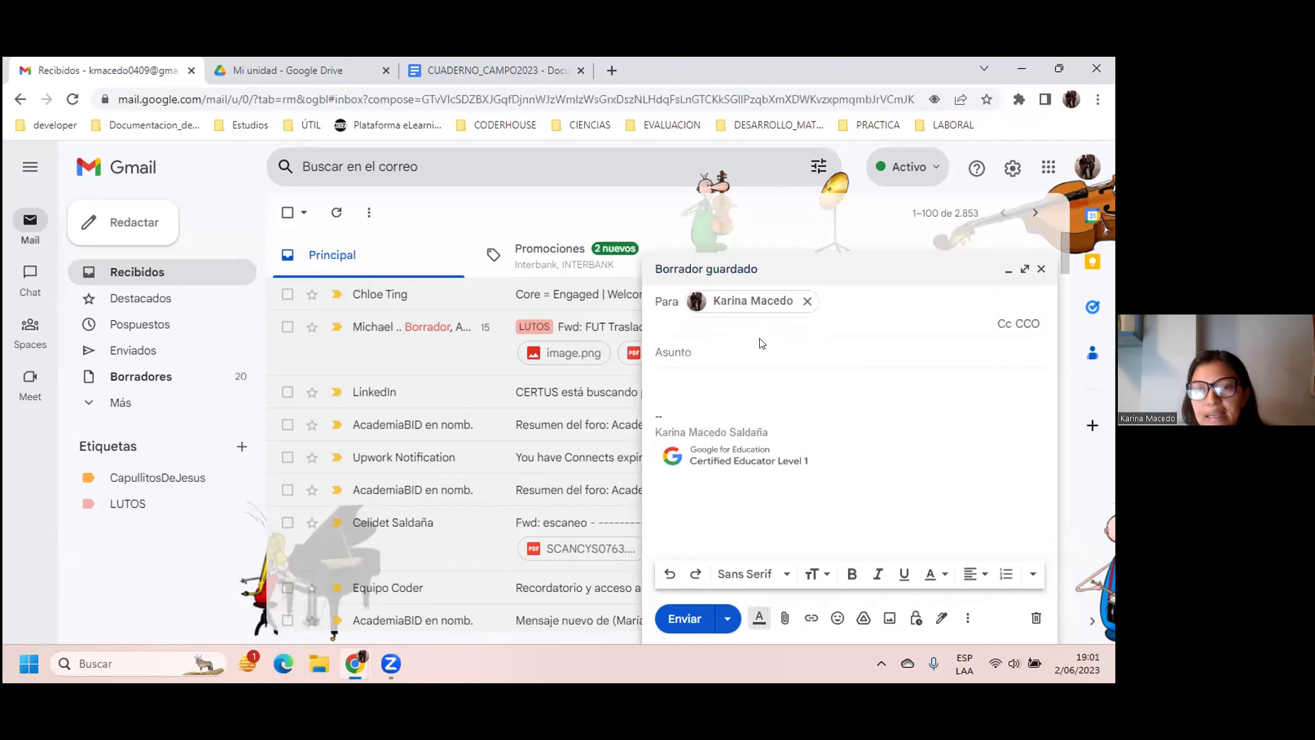
pyautogui.click(706, 342)
# Step: Enter subject trabajo_practicas_cuestionario and begin the body with 'Buenas noches, le envío'
pyautogui.write('tra')
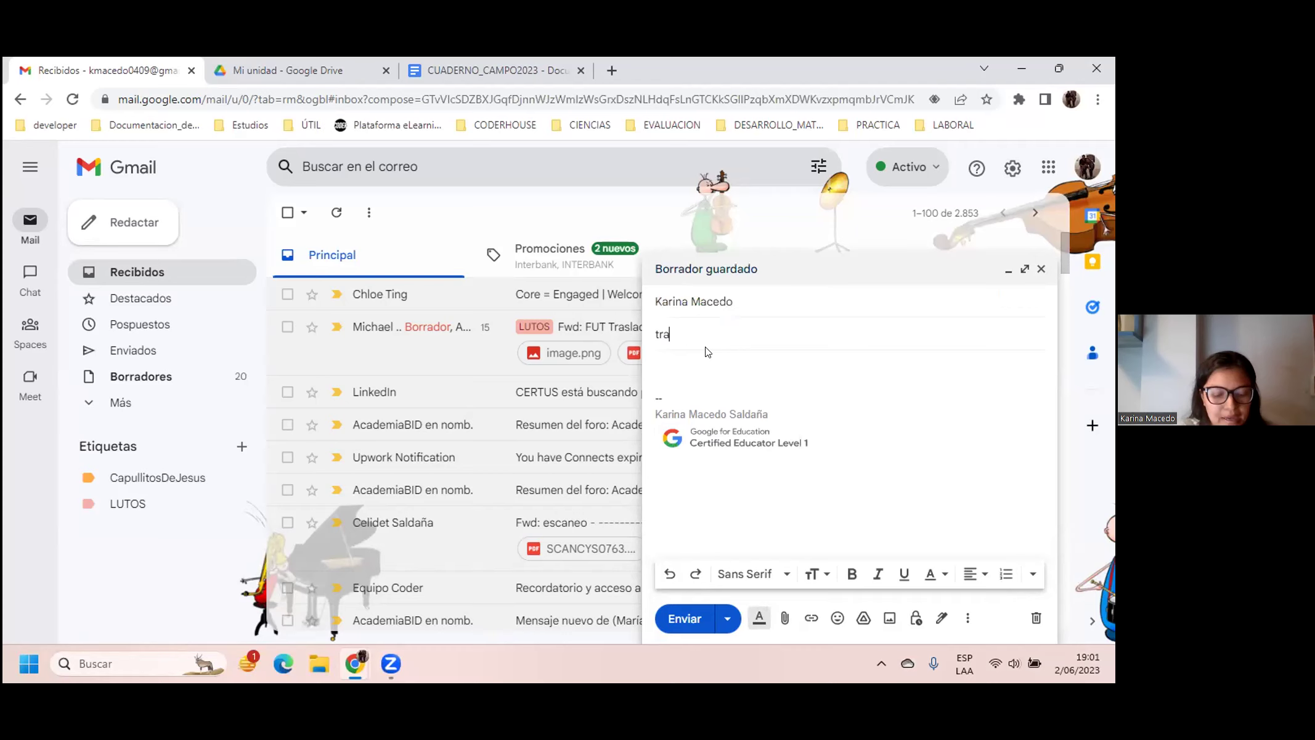
pyautogui.write('bajo_')
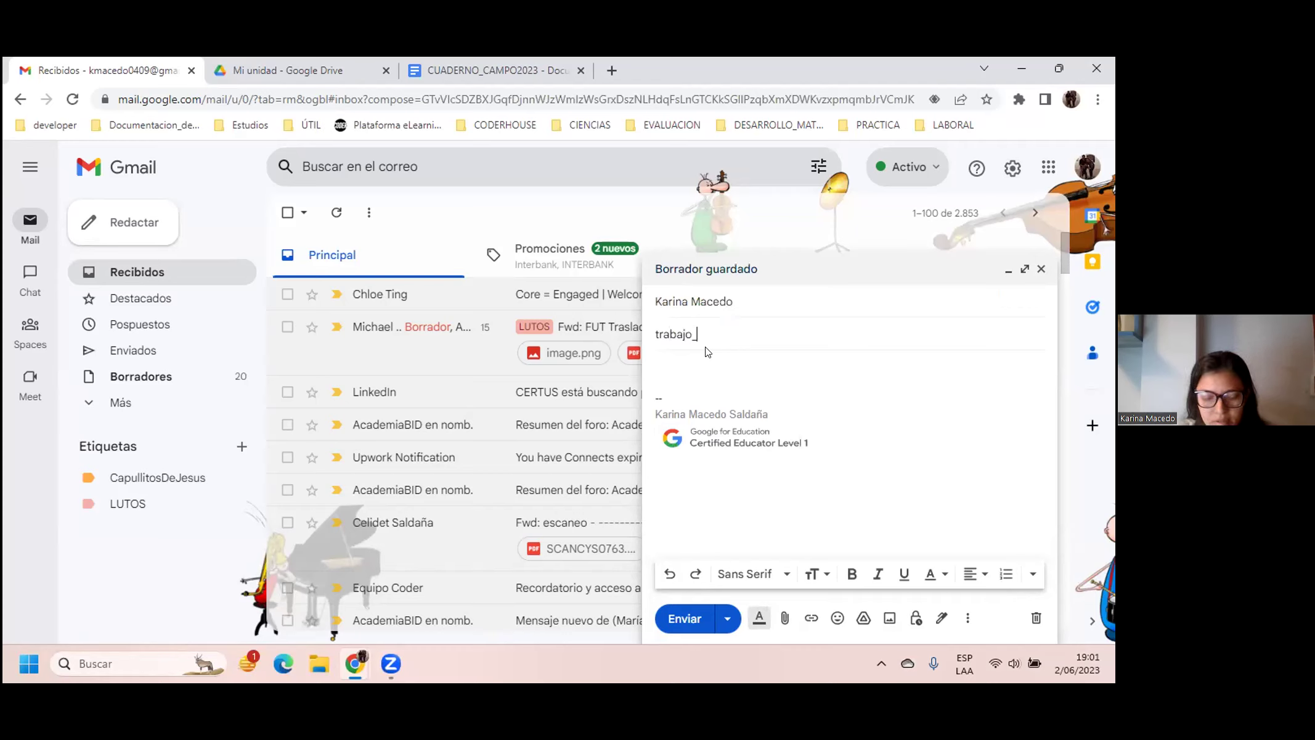
pyautogui.write('practicas')
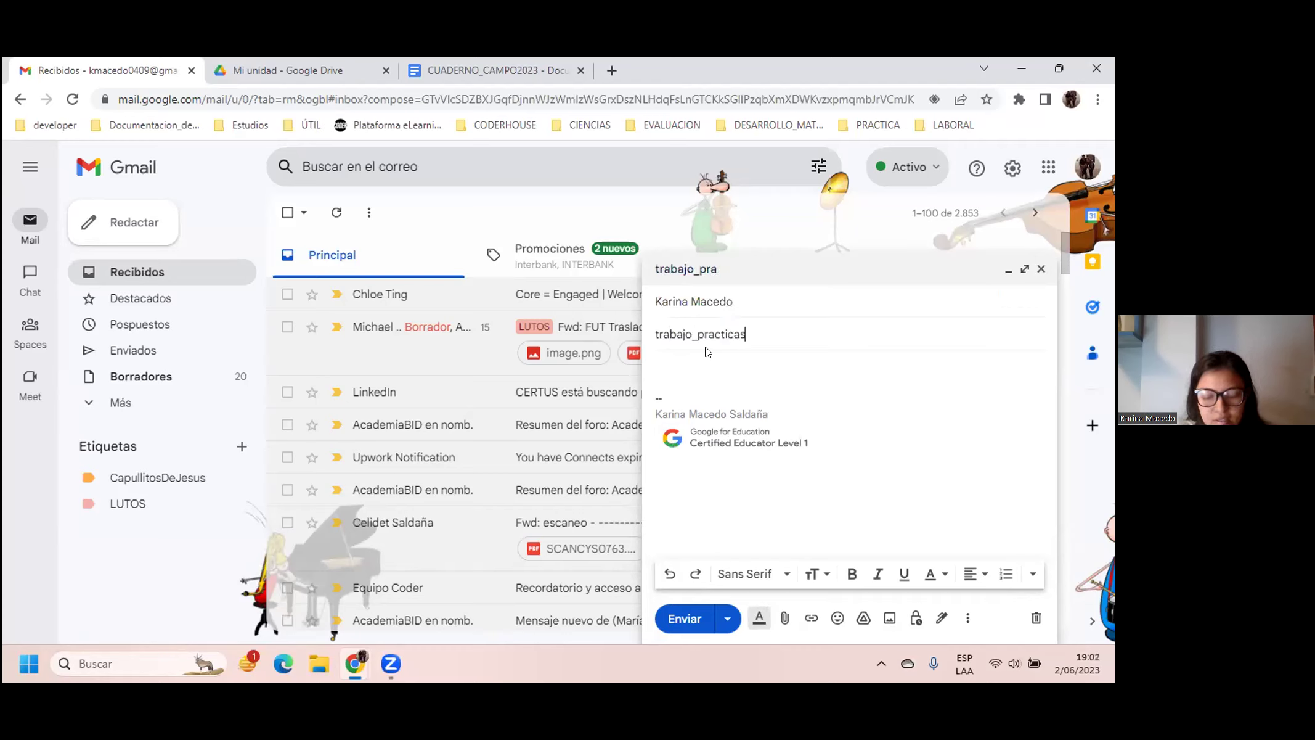
pyautogui.write('_cuestionario')
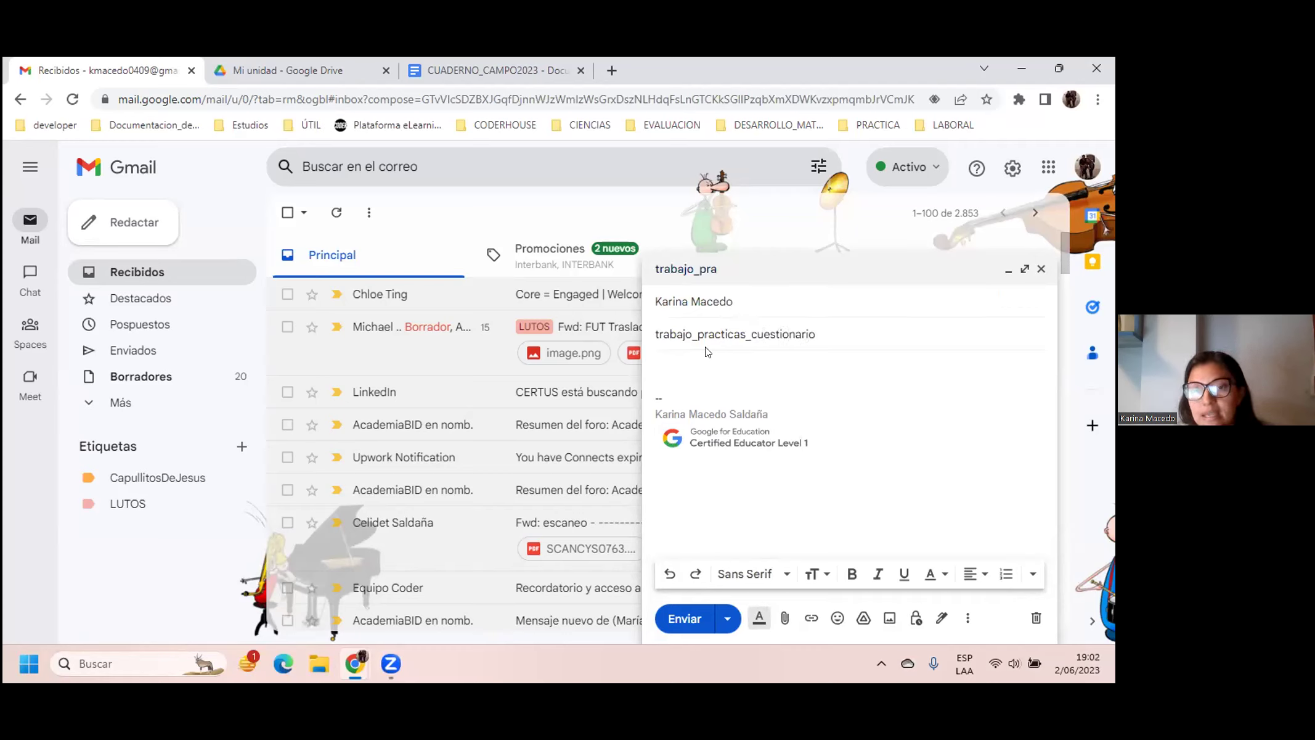
pyautogui.click(703, 377)
pyautogui.write('b')
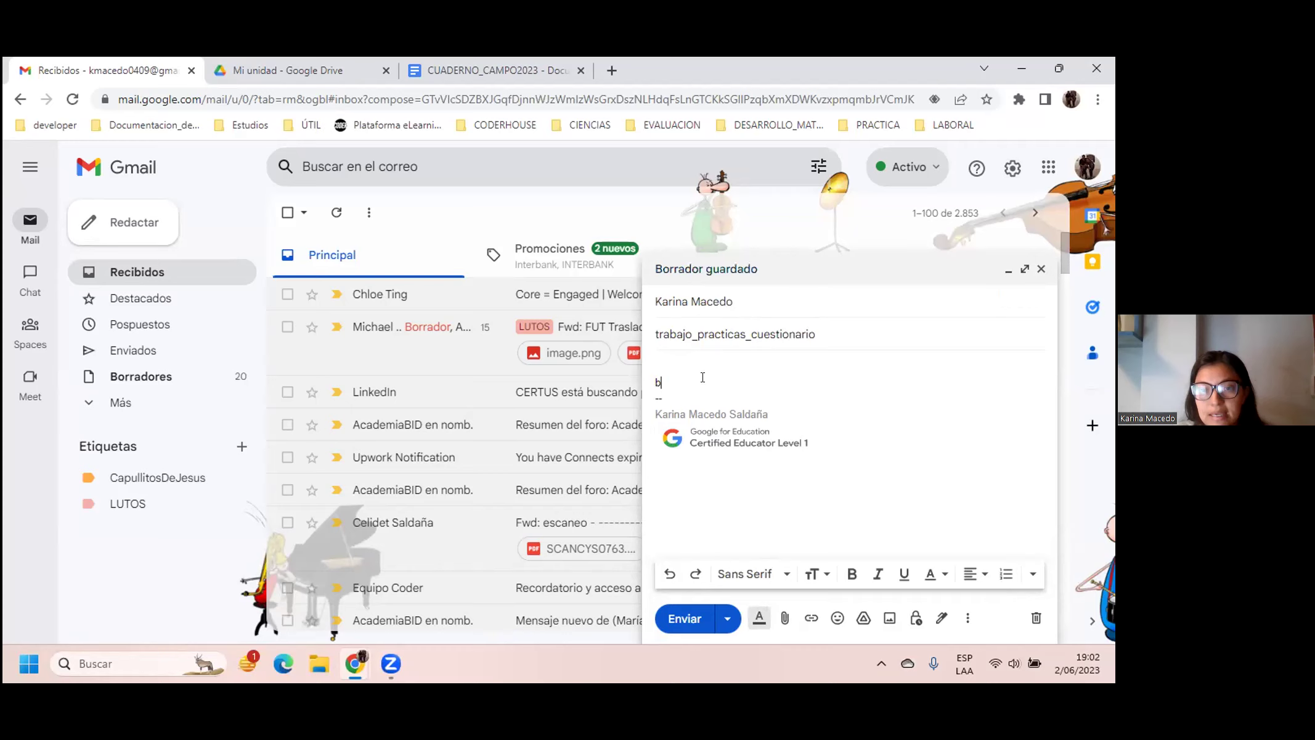
pyautogui.write('UENAS')
pyautogui.press('BackSpace')
pyautogui.press('BackSpace')
pyautogui.press('BackSpace')
pyautogui.press('BackSpace')
pyautogui.press('BackSpace')
pyautogui.press('BackSpace')
pyautogui.press('BackSpace')
pyautogui.write('Buenas noches, le envío')
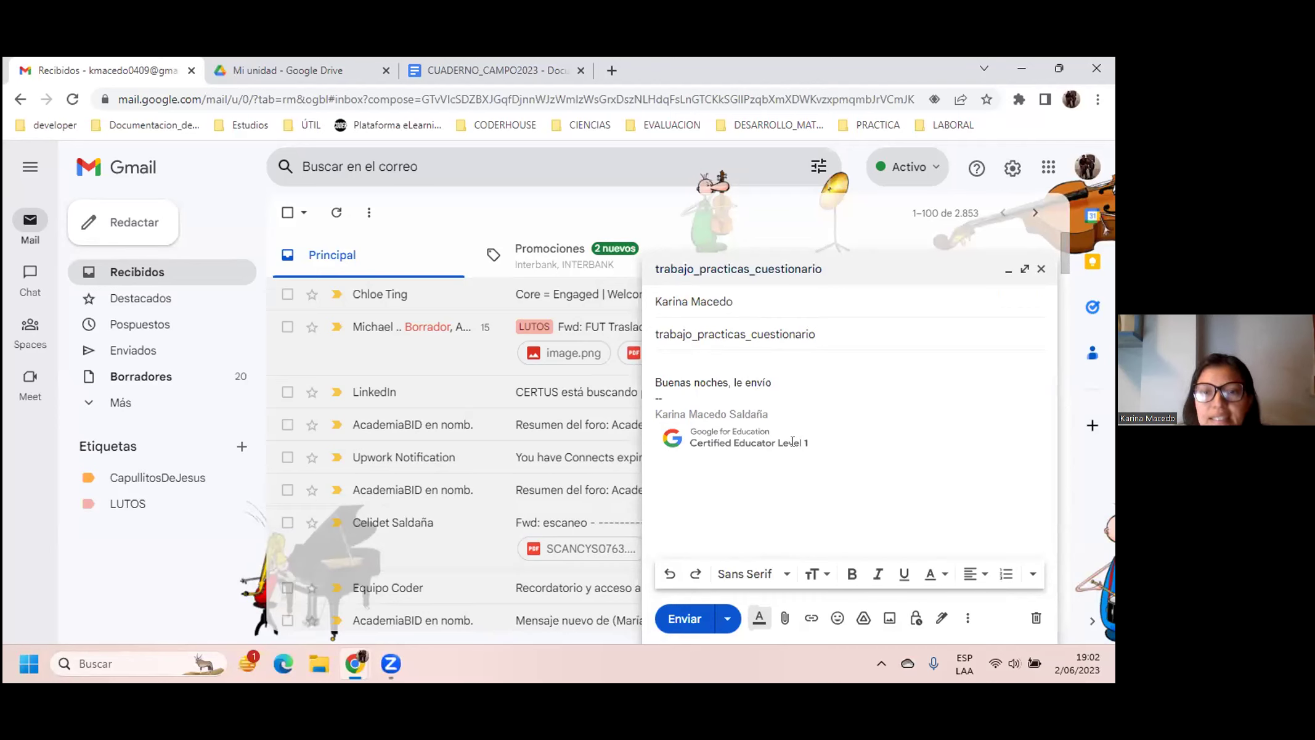
pyautogui.press('Return')
pyautogui.press('Return')
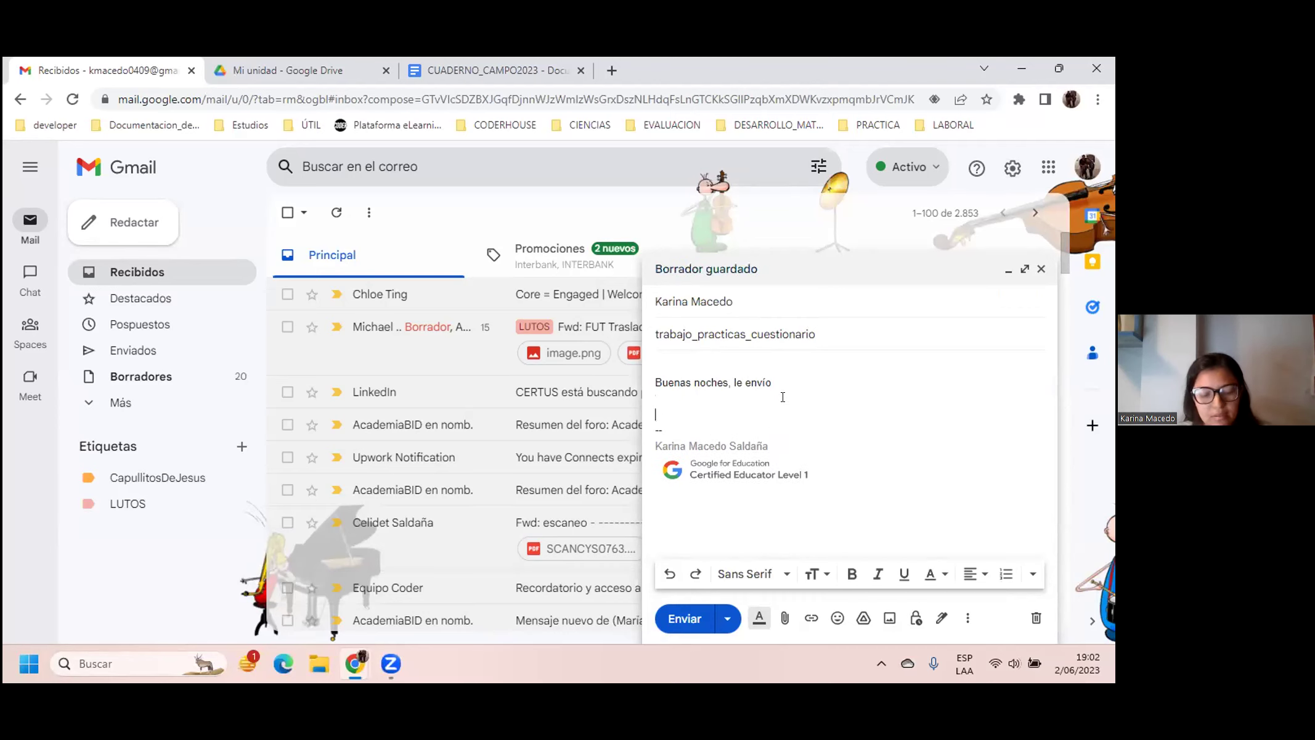
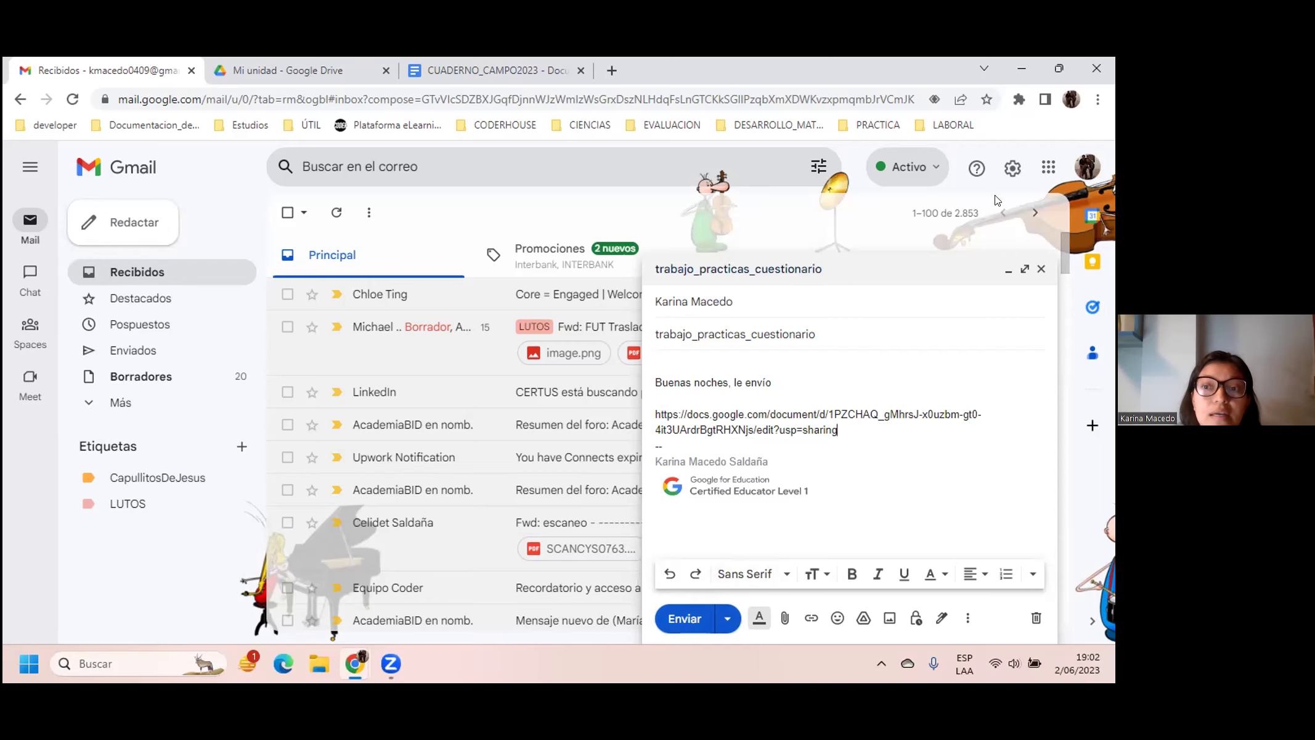
# Step: Paste the CUADERNO_CAMPO2023 share link into the body and close the draft
pyautogui.click(1043, 266)
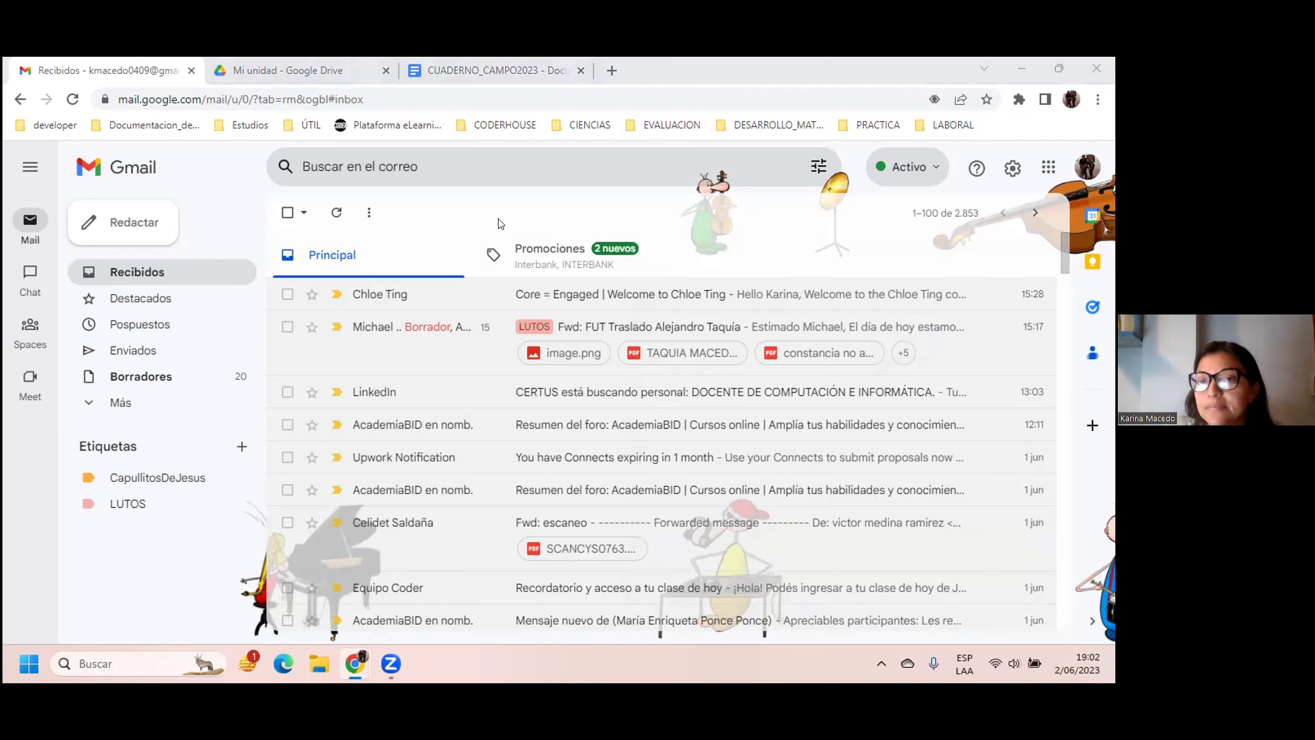
# Step: Close CUADERNO_CAMPO2023's Compartir window with Hecho and open File Explorer at Inicio
pyautogui.click(487, 61)
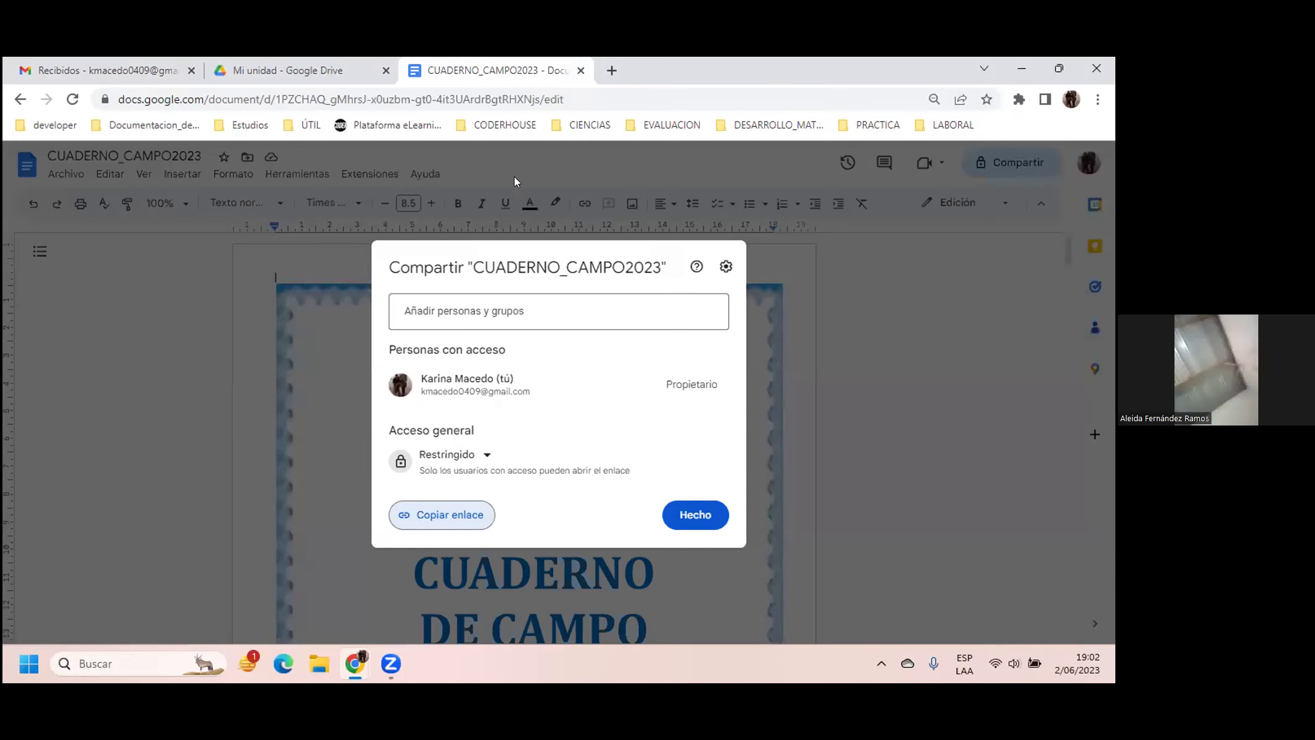
pyautogui.click(890, 452)
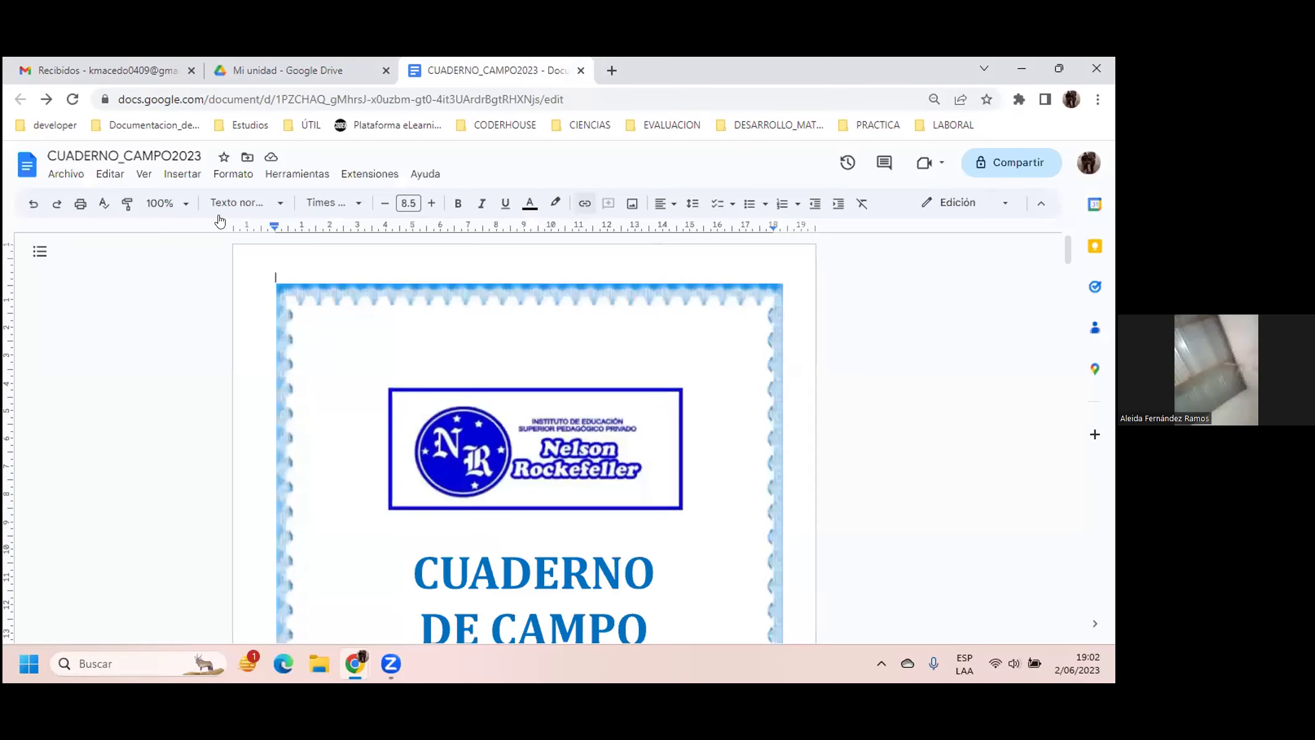
pyautogui.click(329, 665)
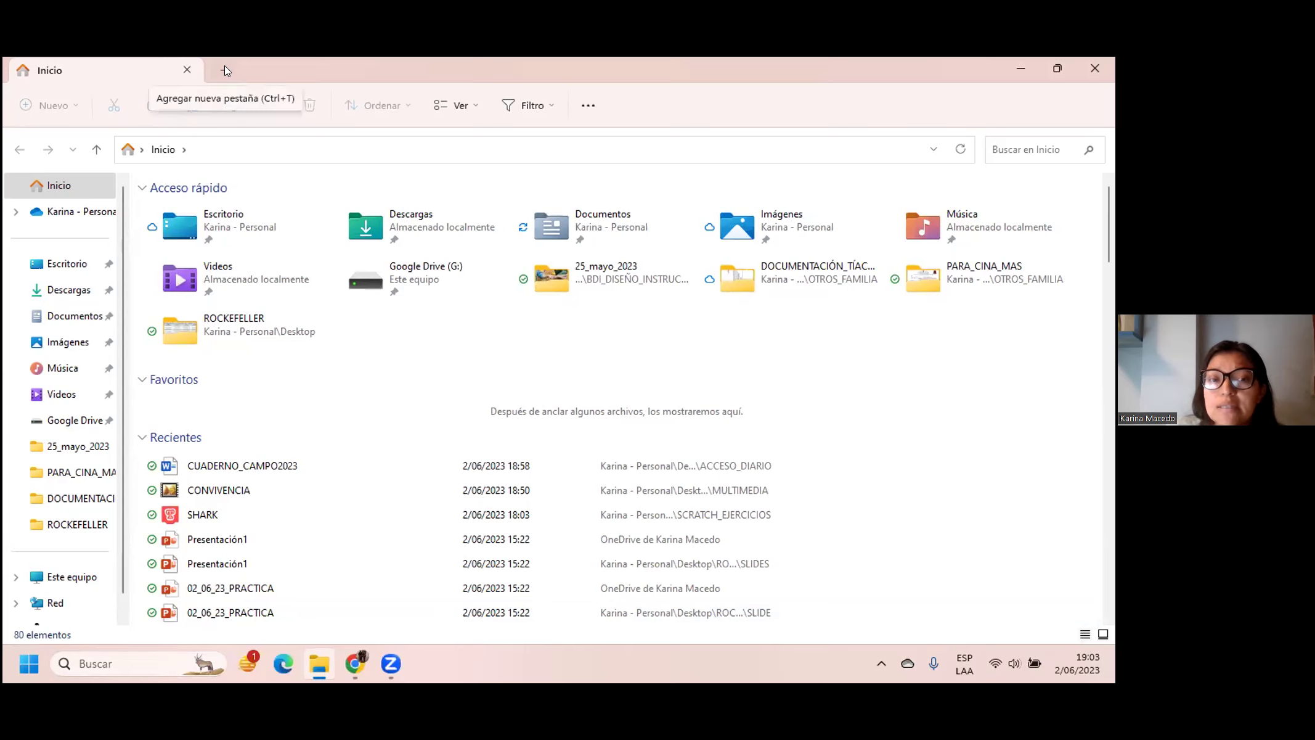
# Step: Return to the CUADERNO_CAMPO2023 Google Docs window via Chrome's taskbar thumbnail
pyautogui.click(356, 669)
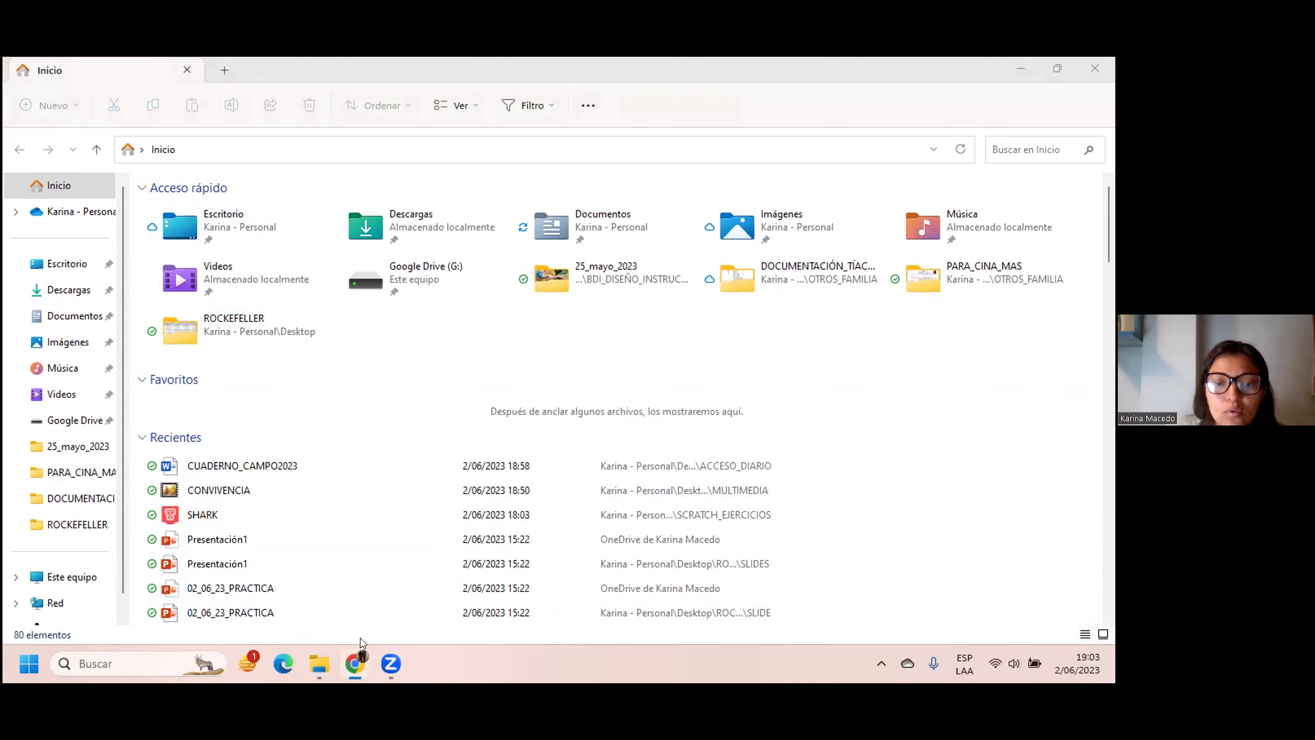
pyautogui.moveTo(365, 657)
pyautogui.click(393, 578)
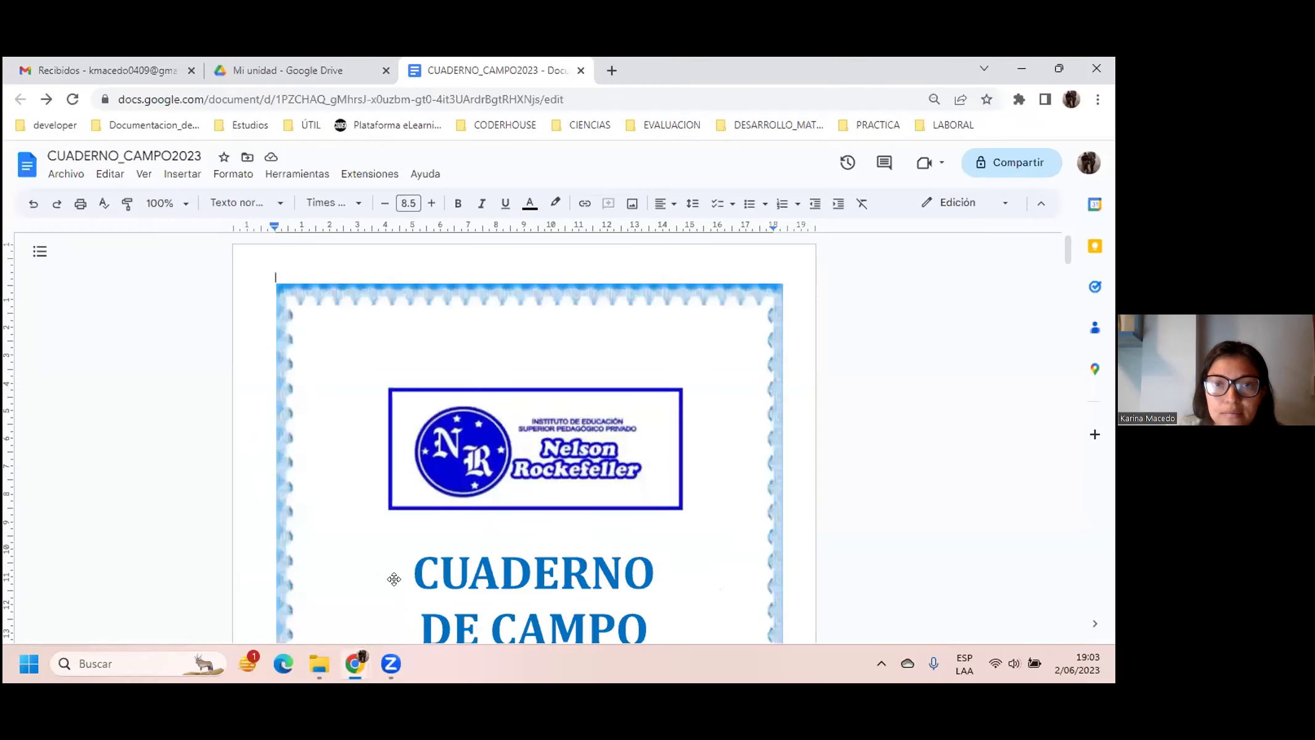
# Step: In a new tab, Google 'compresor de videos' to list tools like Clideo, FlexClip and VEED.IO
pyautogui.click(615, 70)
pyautogui.click(181, 93)
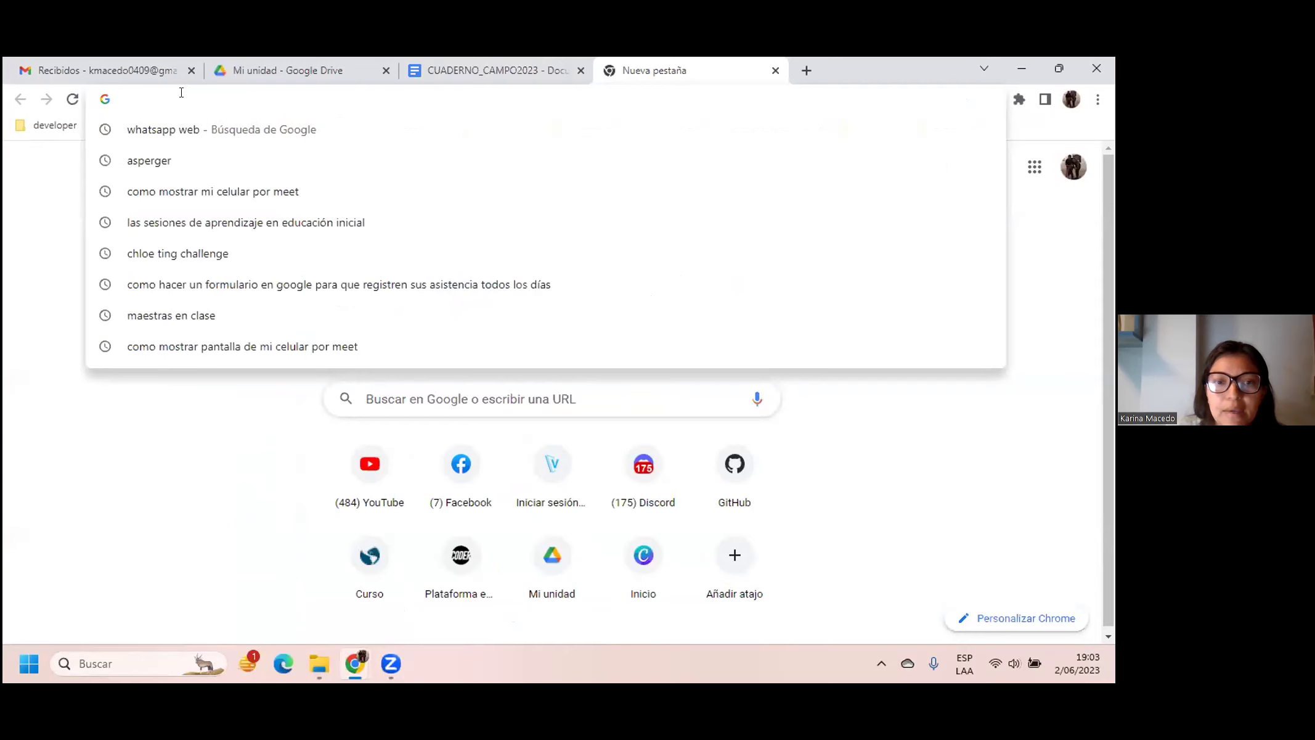
pyautogui.write('com')
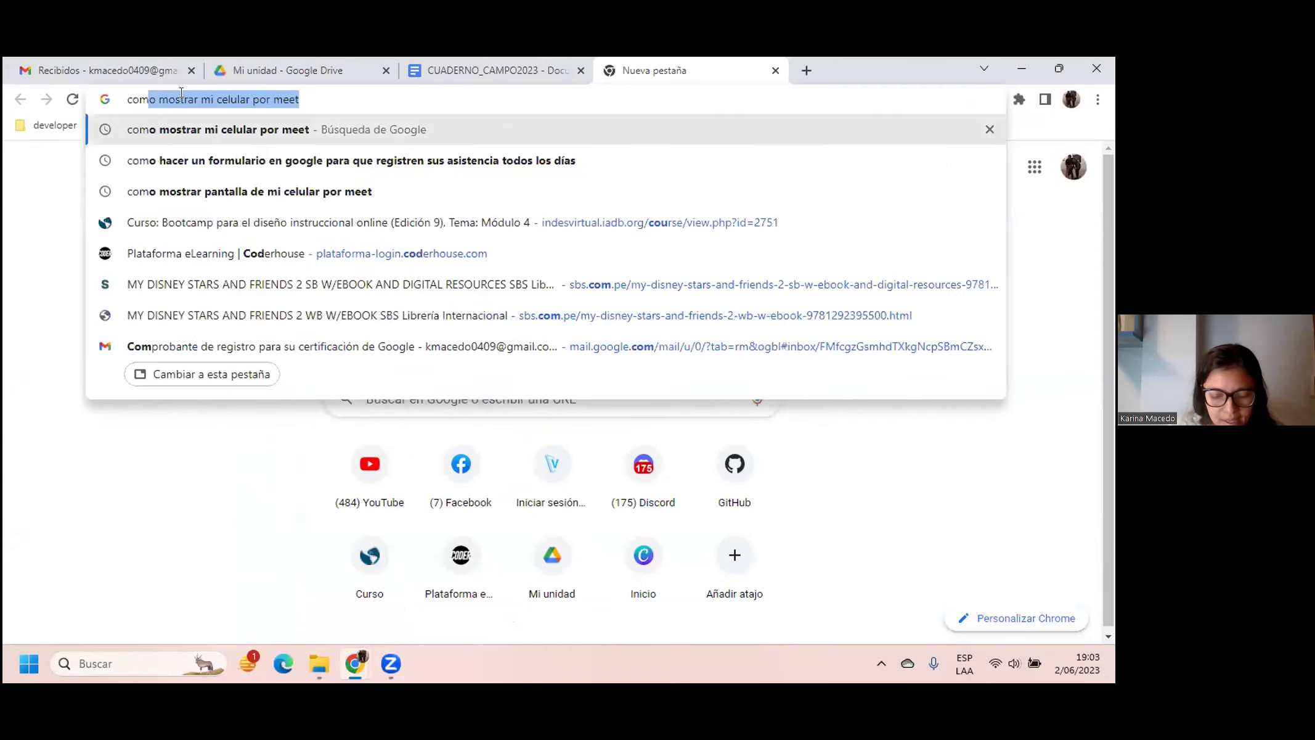
pyautogui.write('primir')
pyautogui.press('BackSpace')
pyautogui.press('BackSpace')
pyautogui.press('BackSpace')
pyautogui.press('BackSpace')
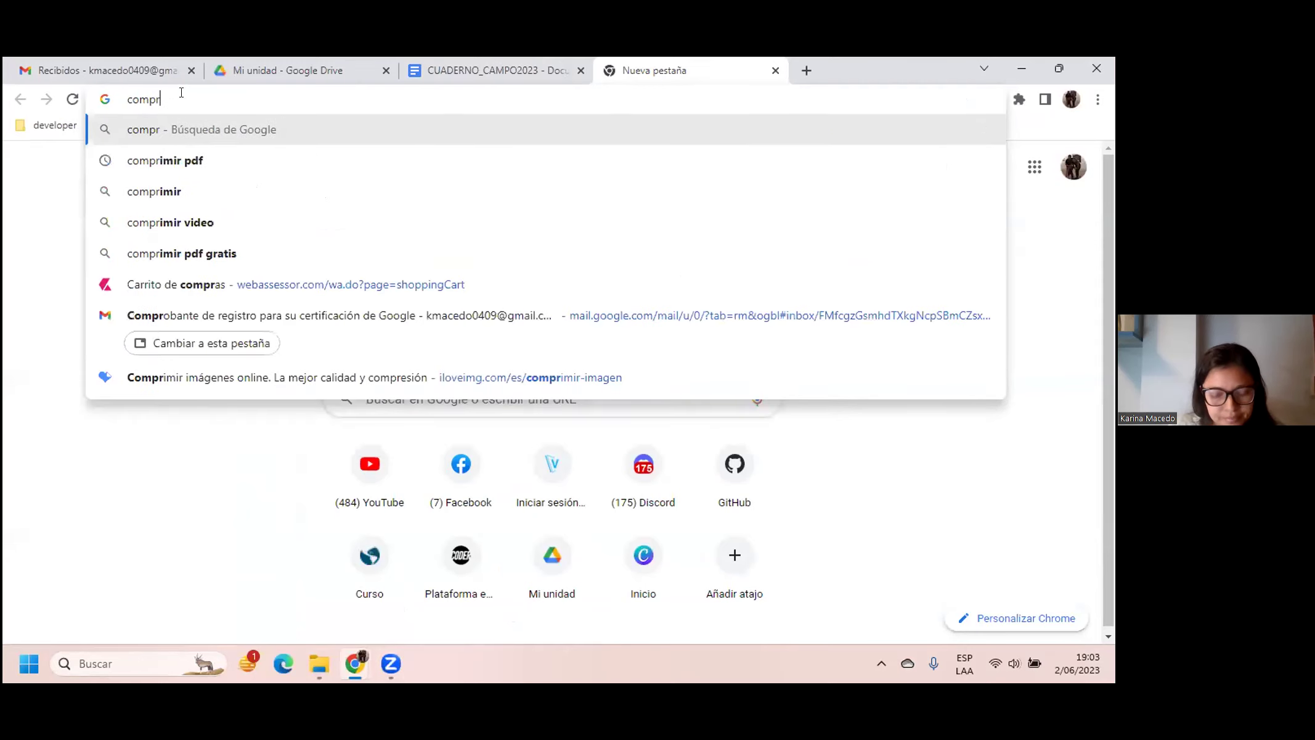
pyautogui.write('imir video')
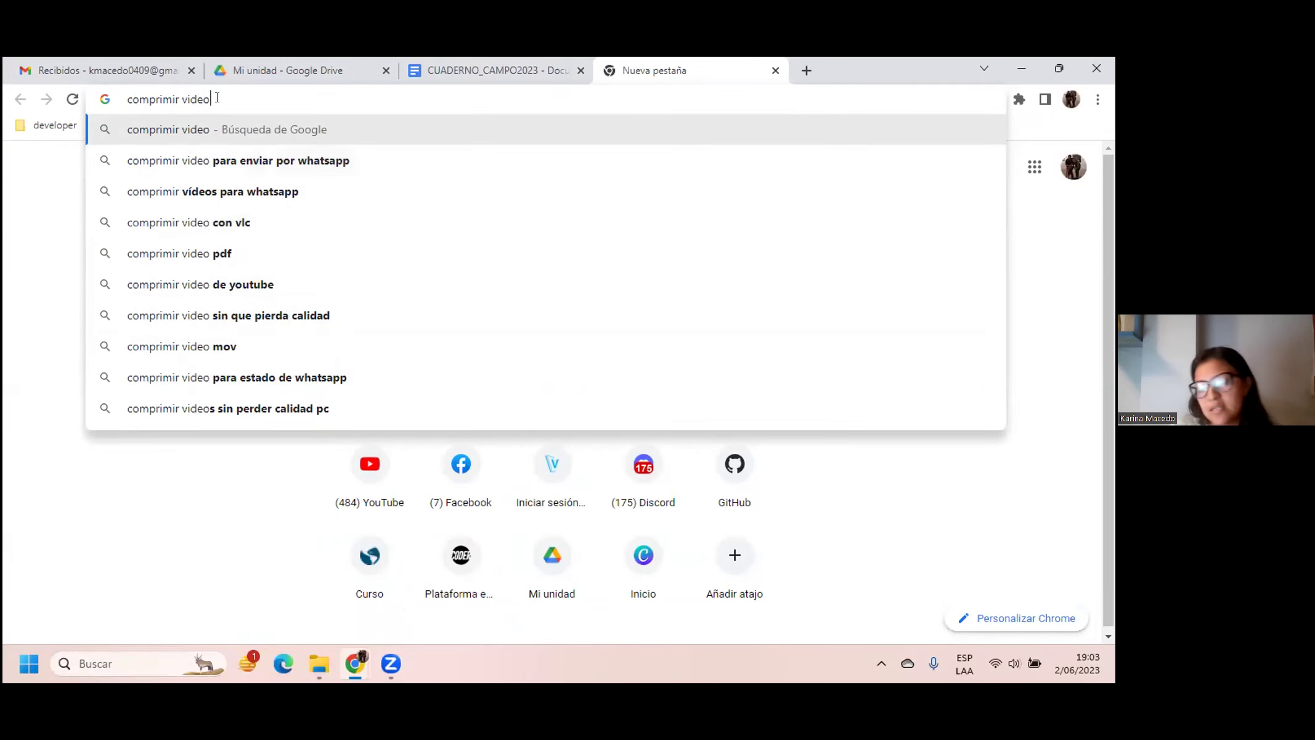
pyautogui.press('BackSpace')
pyautogui.press('BackSpace')
pyautogui.press('BackSpace')
pyautogui.press('BackSpace')
pyautogui.press('BackSpace')
pyautogui.press('BackSpace')
pyautogui.press('BackSpace')
pyautogui.press('BackSpace')
pyautogui.press('BackSpace')
pyautogui.press('BackSpace')
pyautogui.press('BackSpace')
pyautogui.press('BackSpace')
pyautogui.press('BackSpace')
pyautogui.press('BackSpace')
pyautogui.press('BackSpace')
pyautogui.write('co')
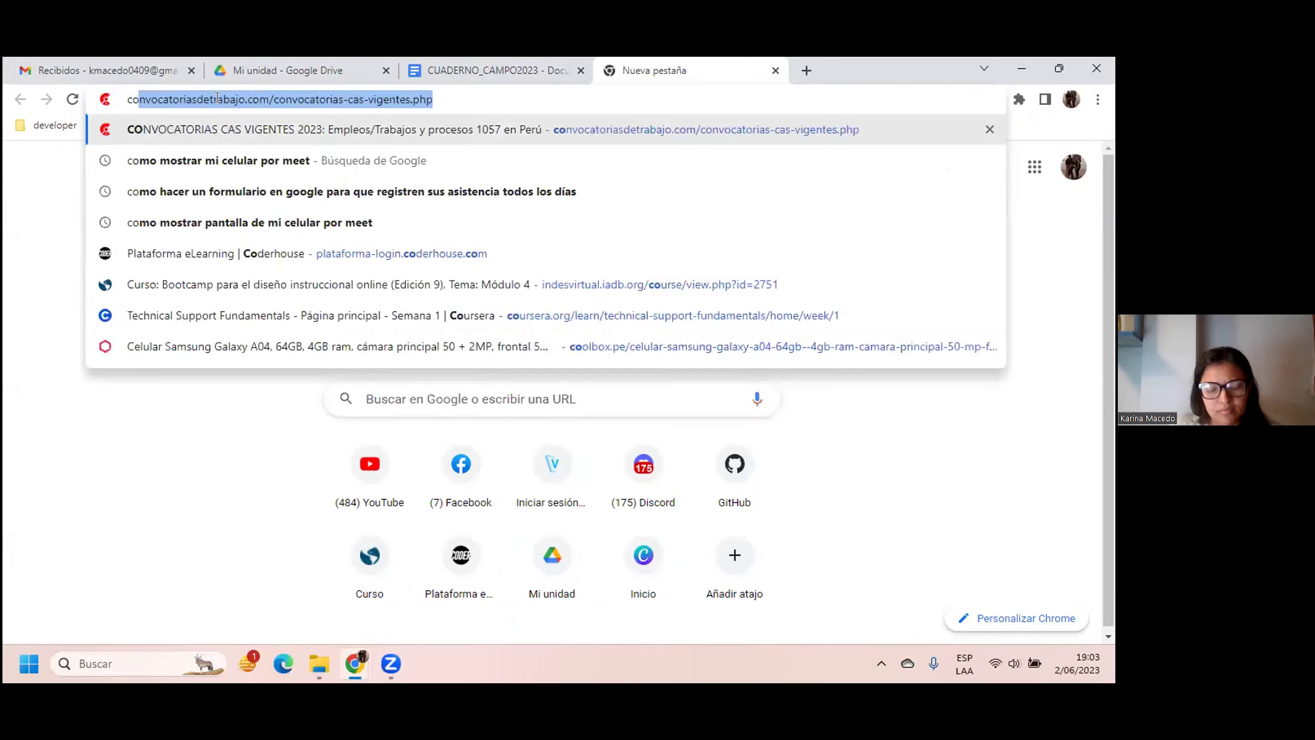
pyautogui.write('mpresor de videos')
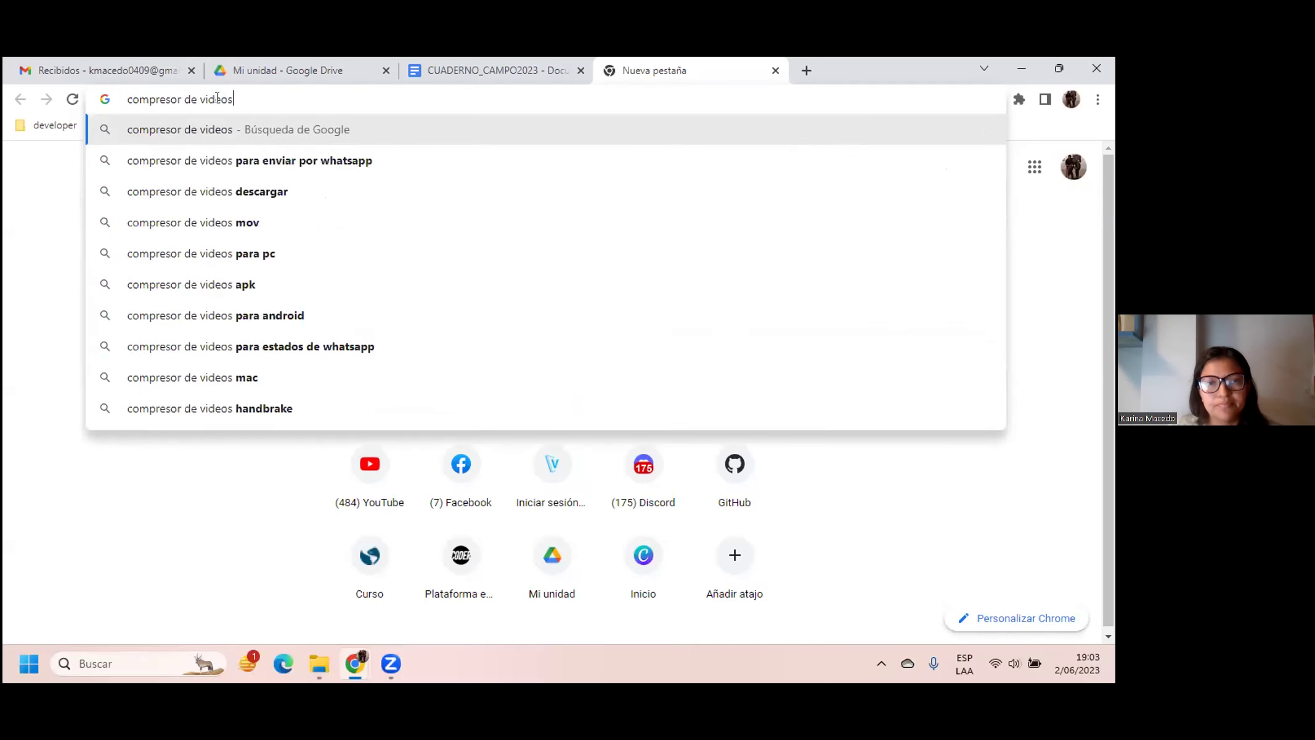
pyautogui.press('Return')
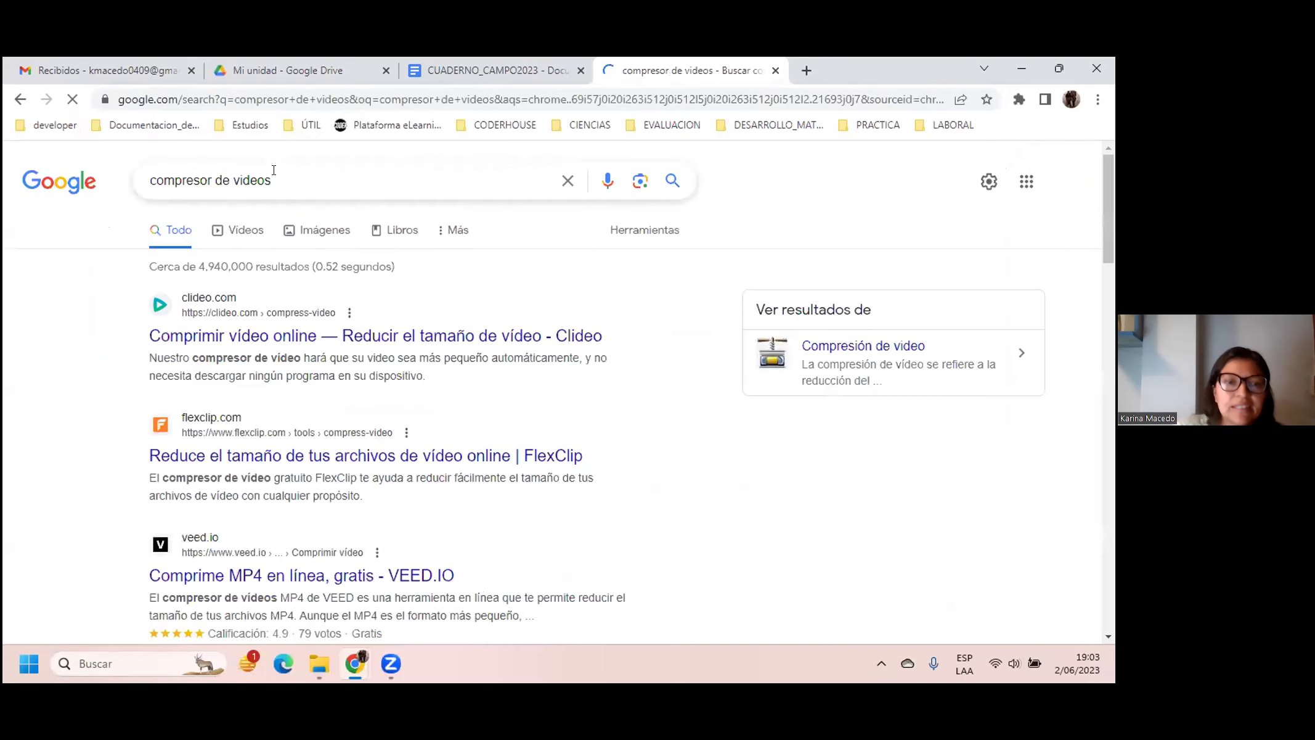
# Step: Visit Clideo's 'Comprimir vídeo' page from the results, then close that tab
pyautogui.click(354, 339)
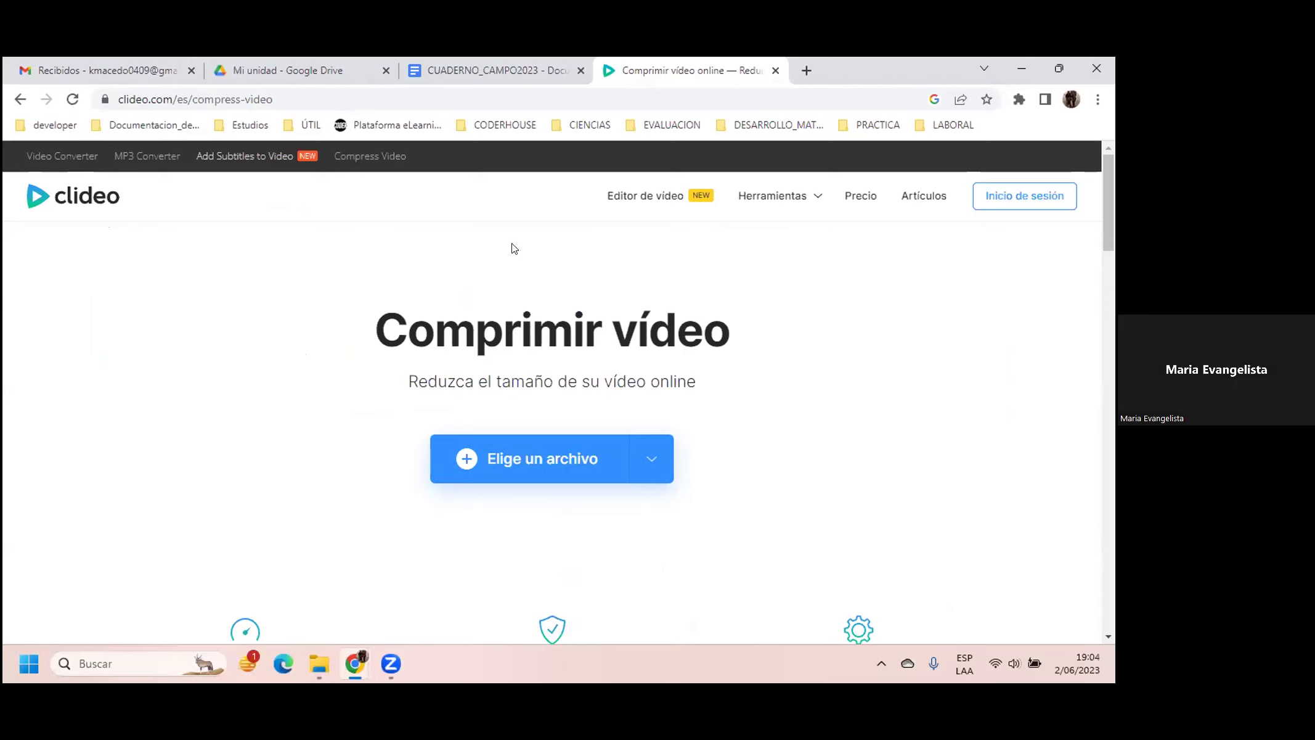
pyautogui.click(776, 71)
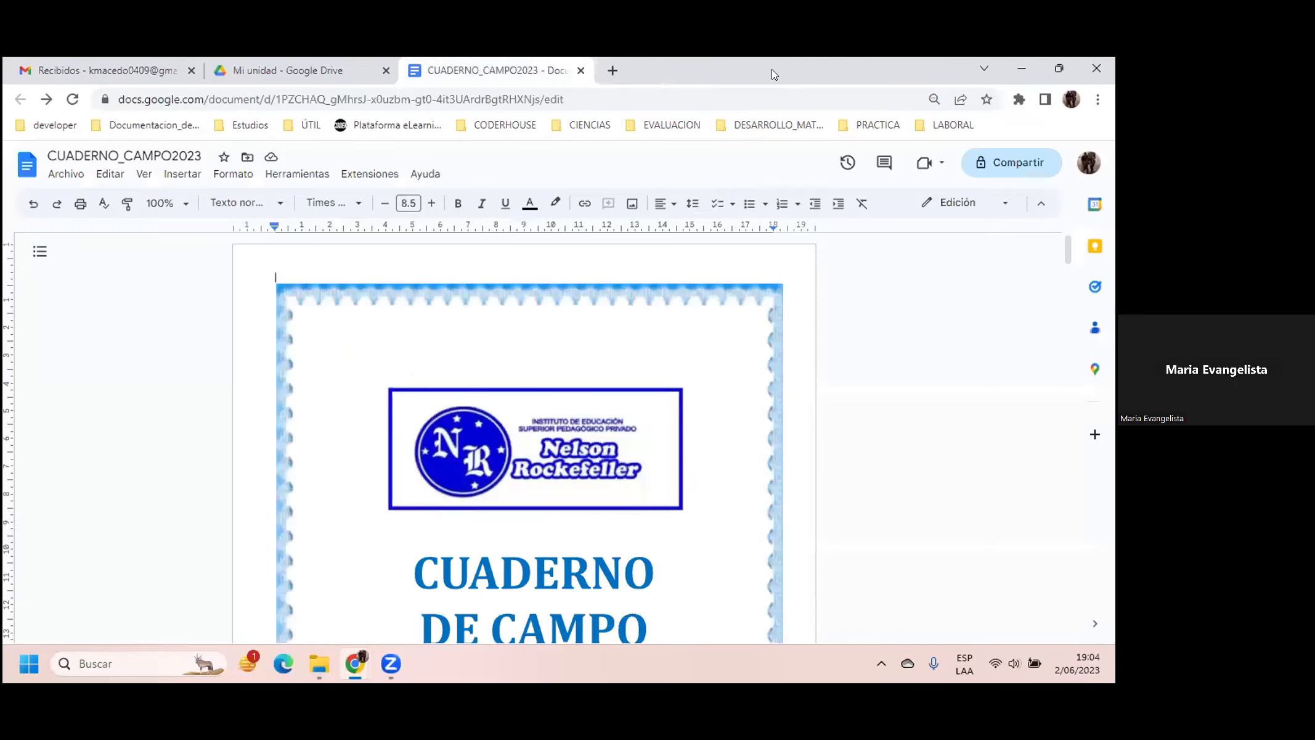